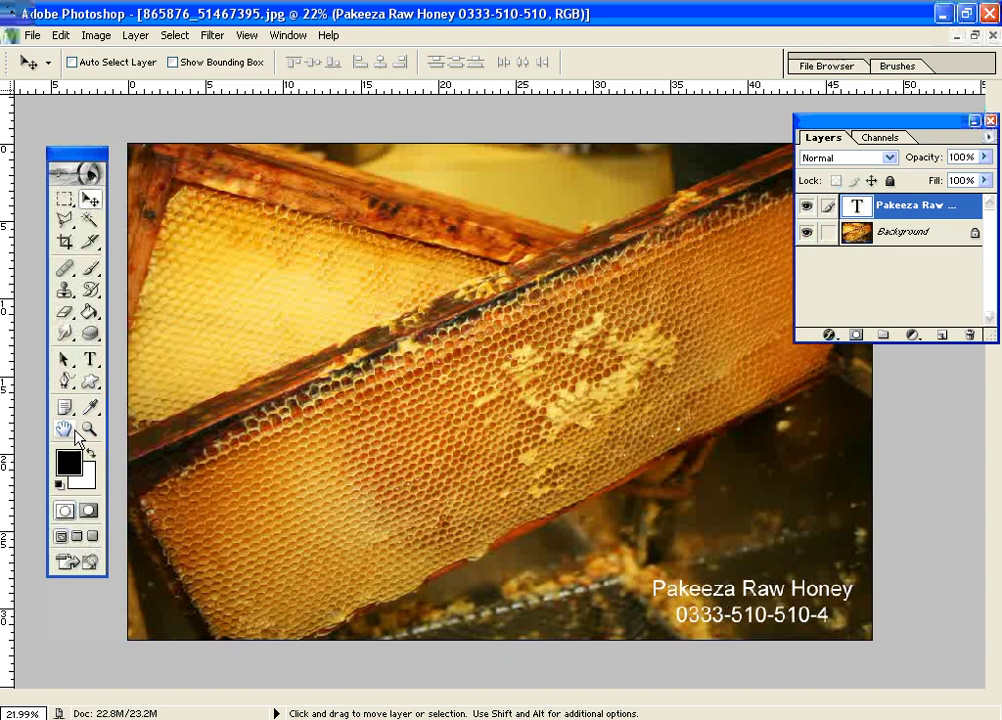
Sample several colors from the photo with the Eyedropper, finishing with the pale yellow of the upper honeycomb as foreground color.
click(92, 410)
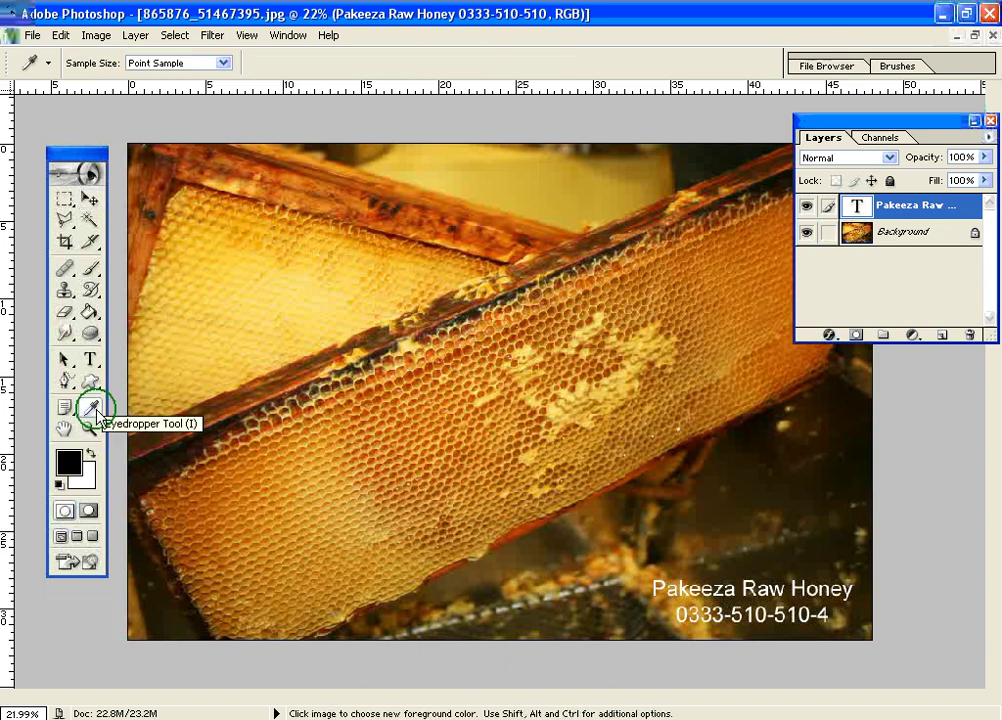
click(94, 410)
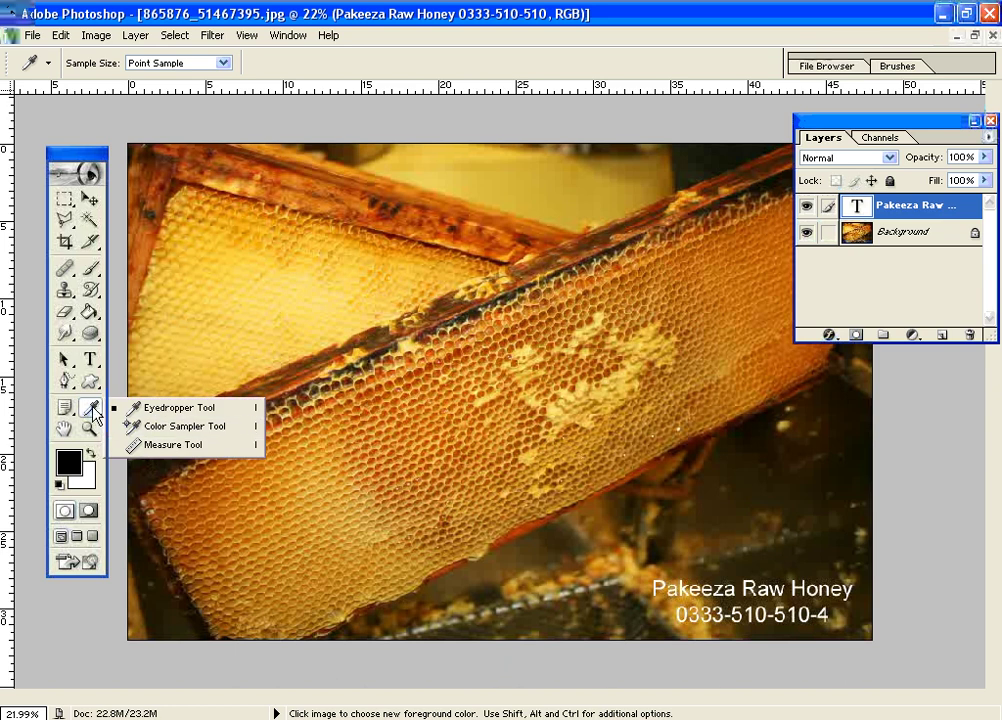
click(94, 412)
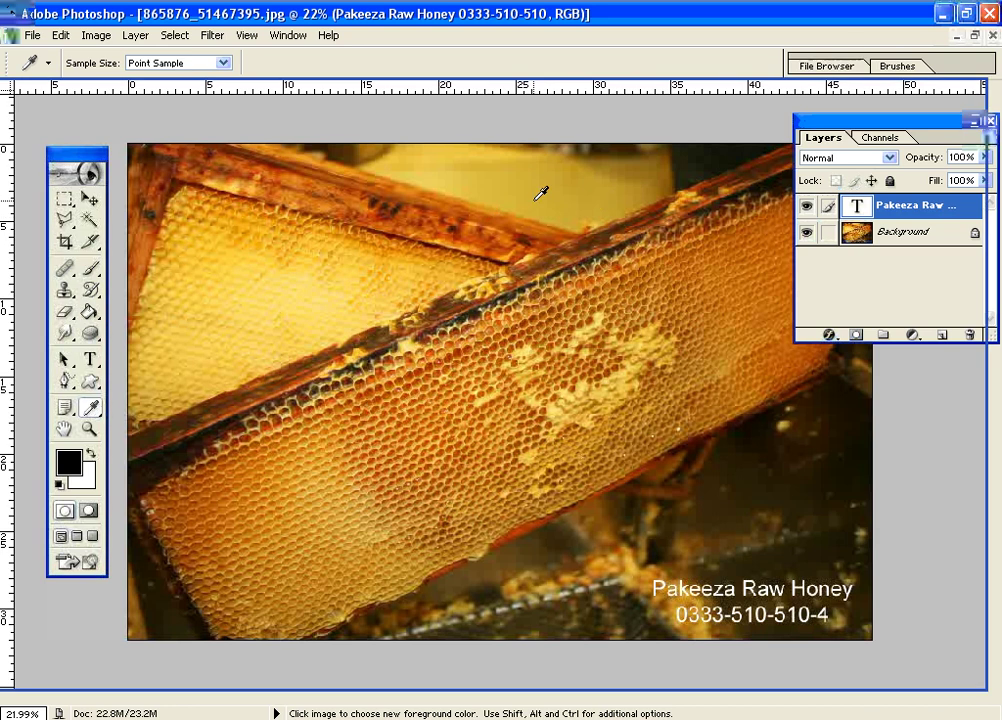
click(540, 193)
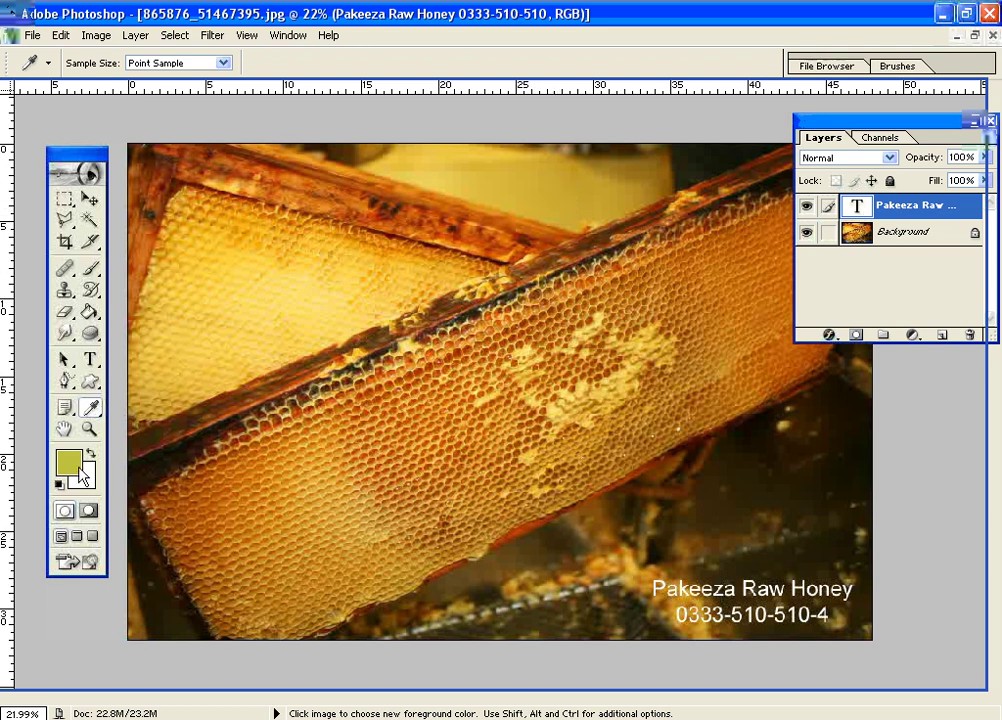
click(336, 300)
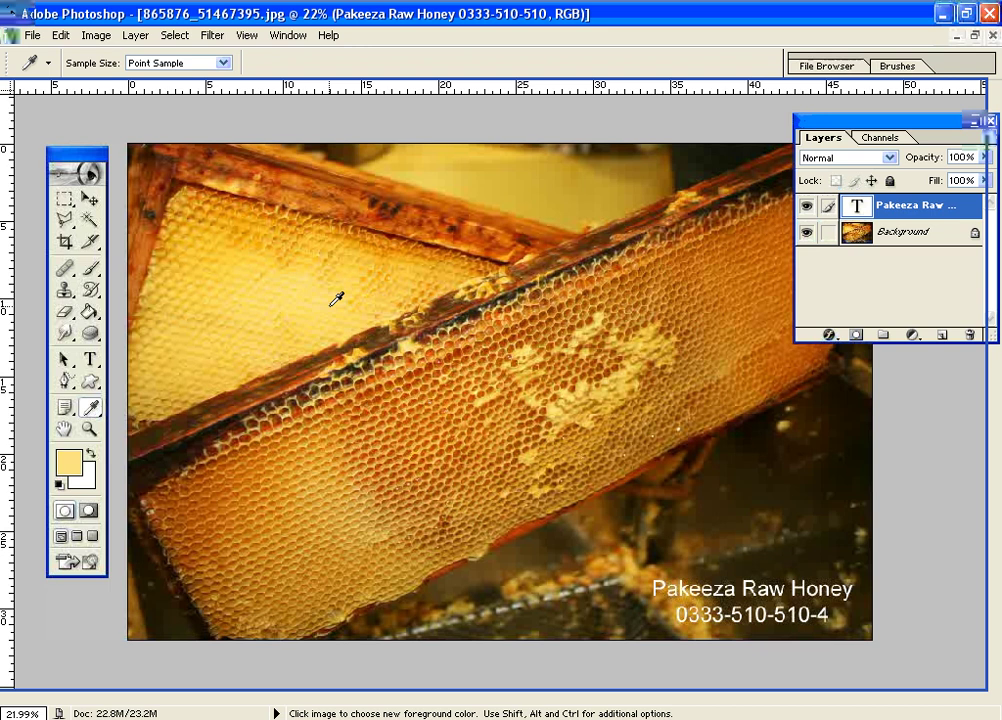
click(162, 451)
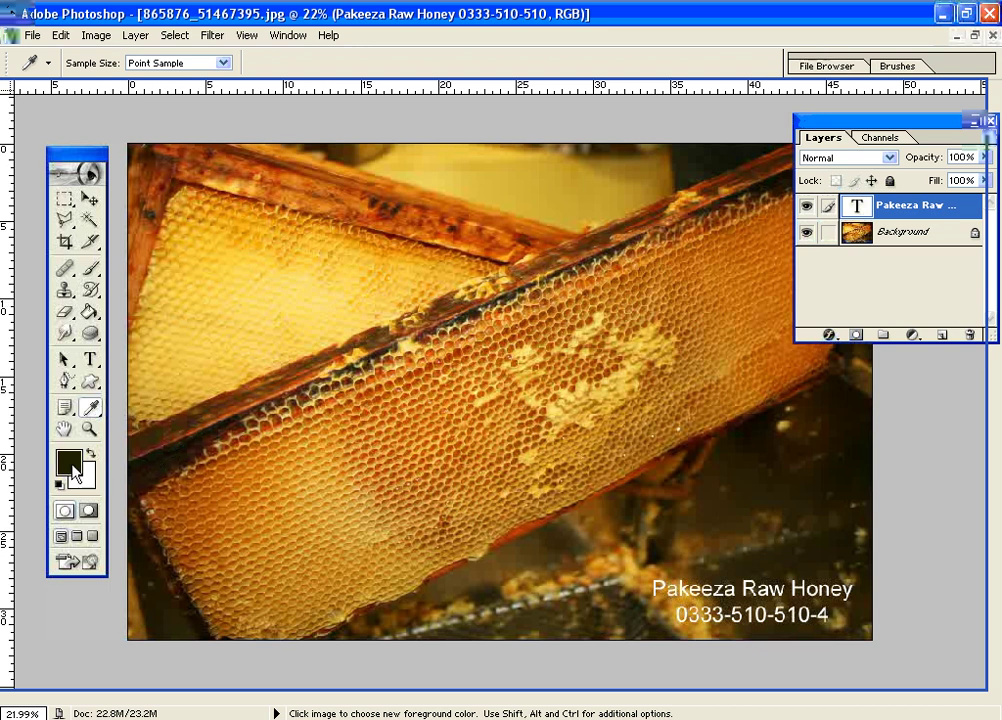
click(736, 300)
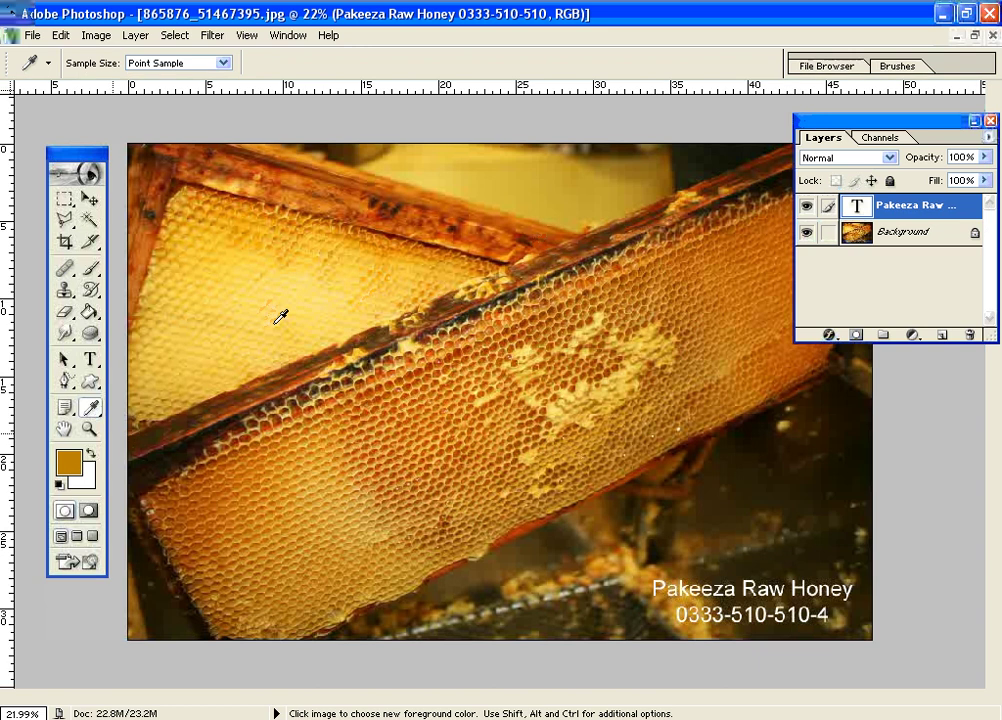
click(291, 299)
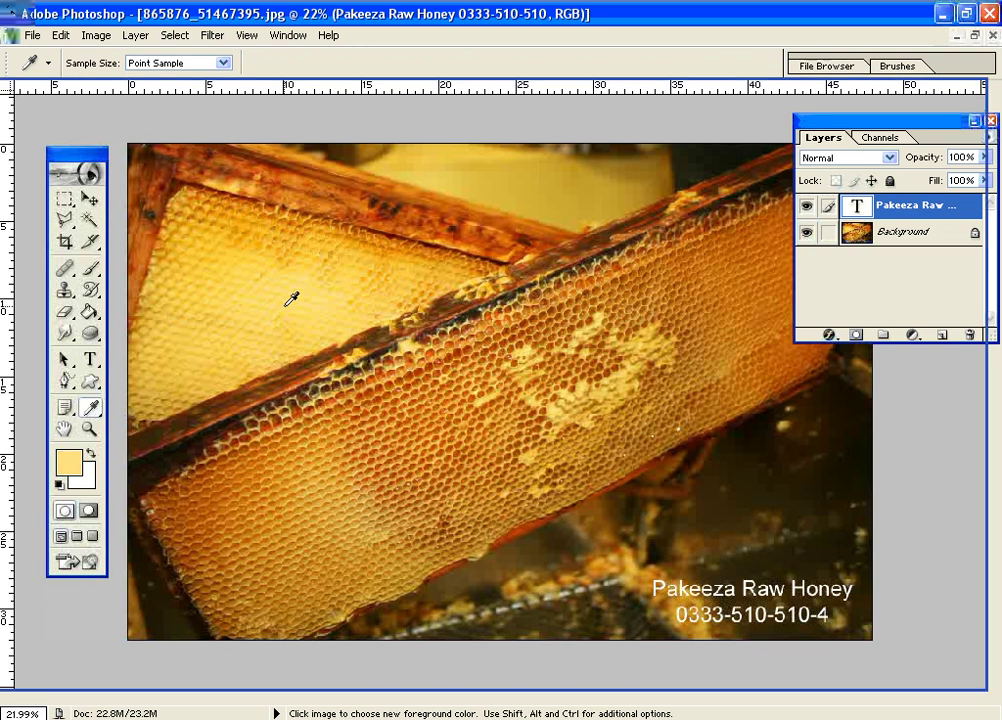
Choose the Brush tool, check its brush presets, and add a new empty layer above the text layer.
click(93, 276)
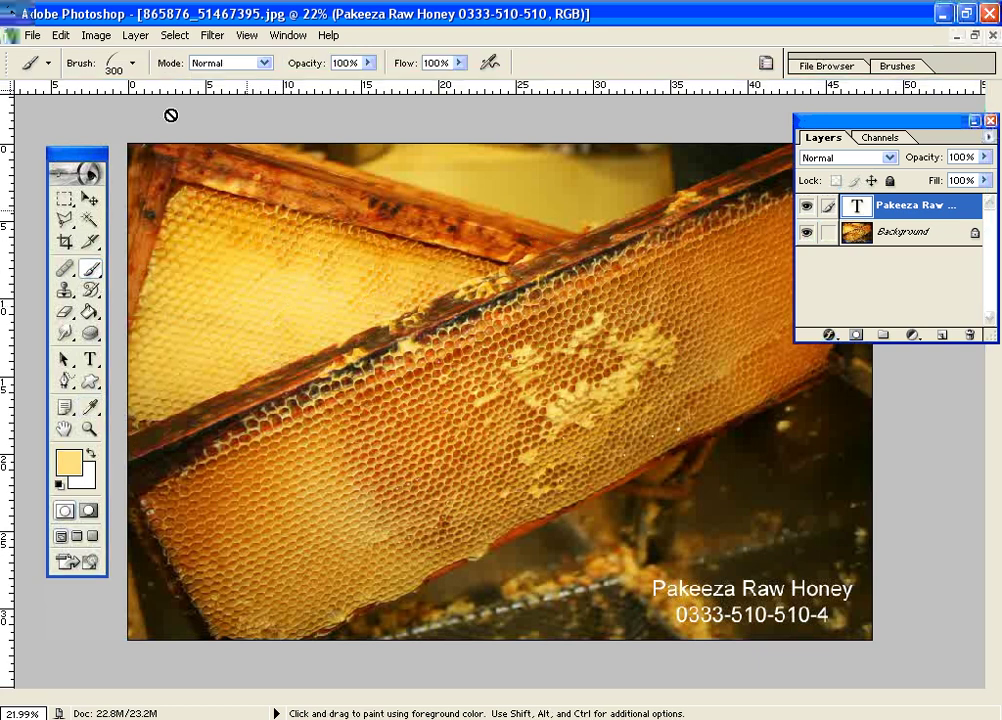
click(115, 66)
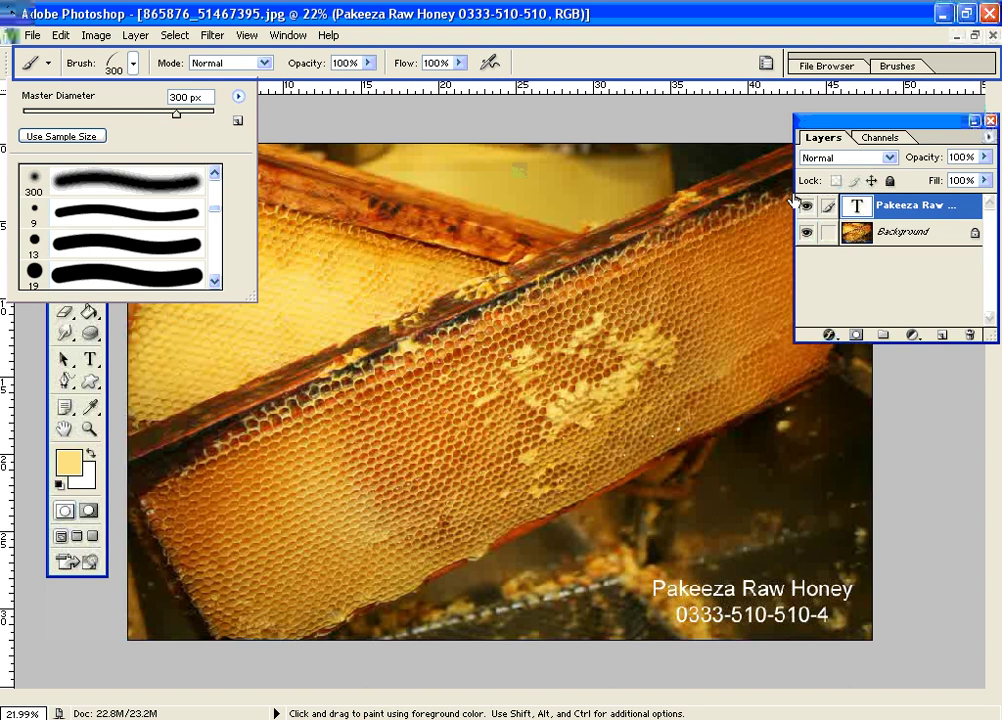
click(870, 262)
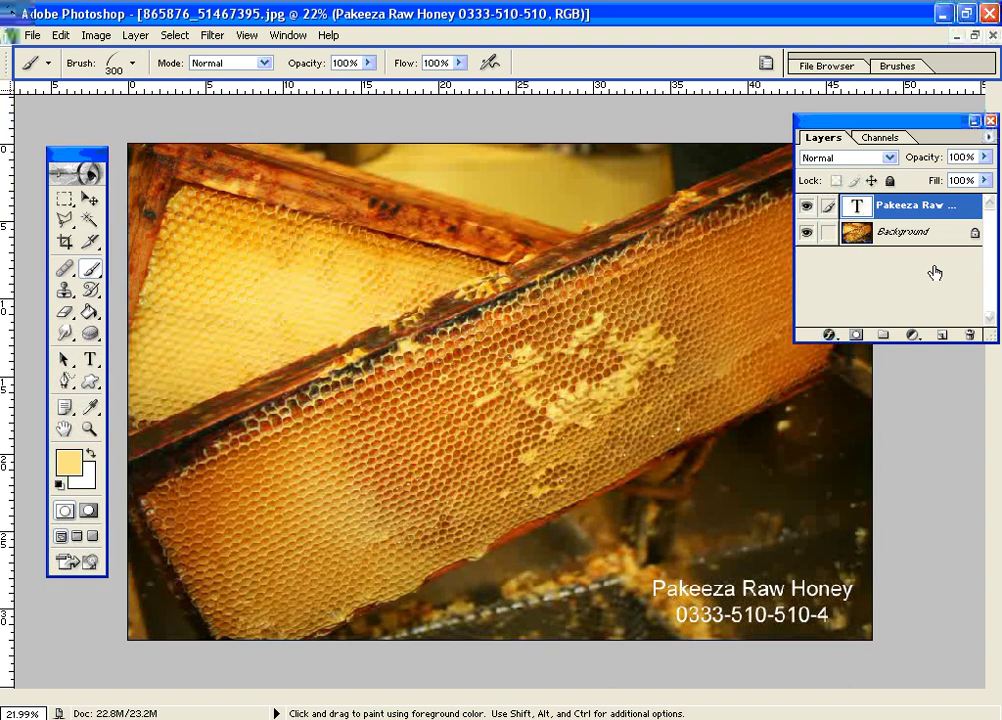
click(941, 336)
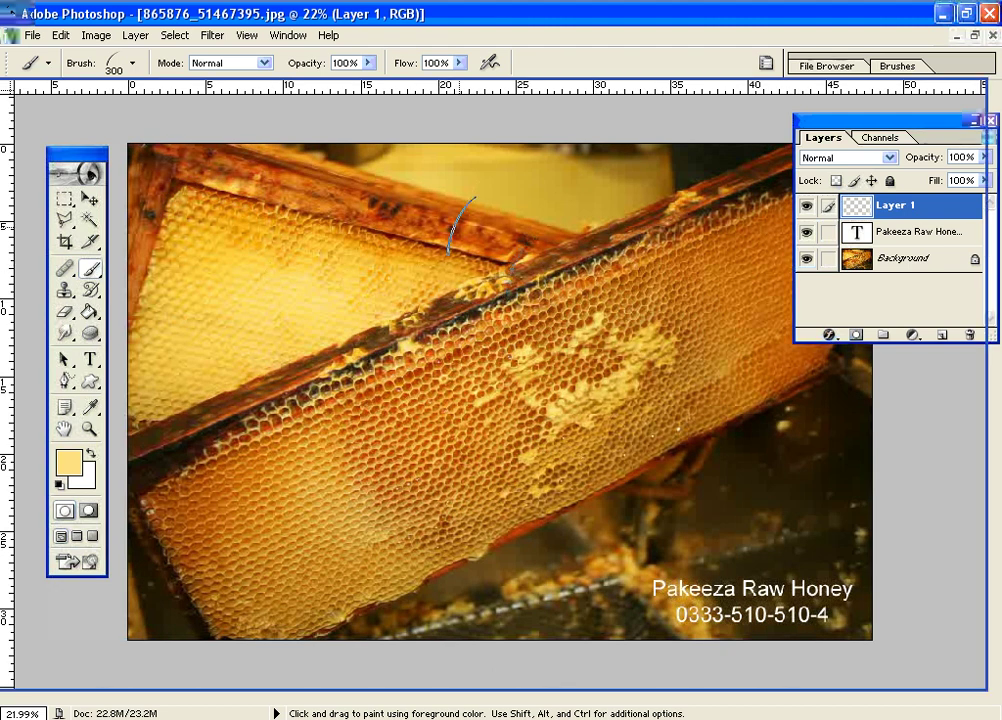
Try painting grass-like strokes across the honeycomb on the new layer with the sampled color, and undo them.
drag(251, 308, 400, 304)
drag(500, 300, 420, 245)
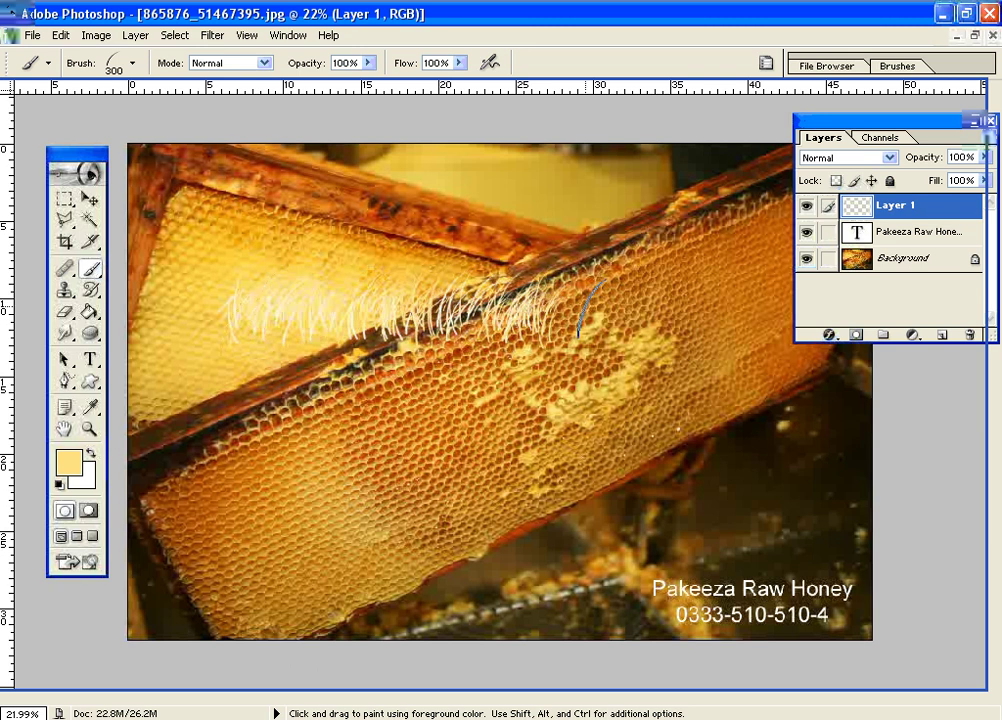
key(ctrl)
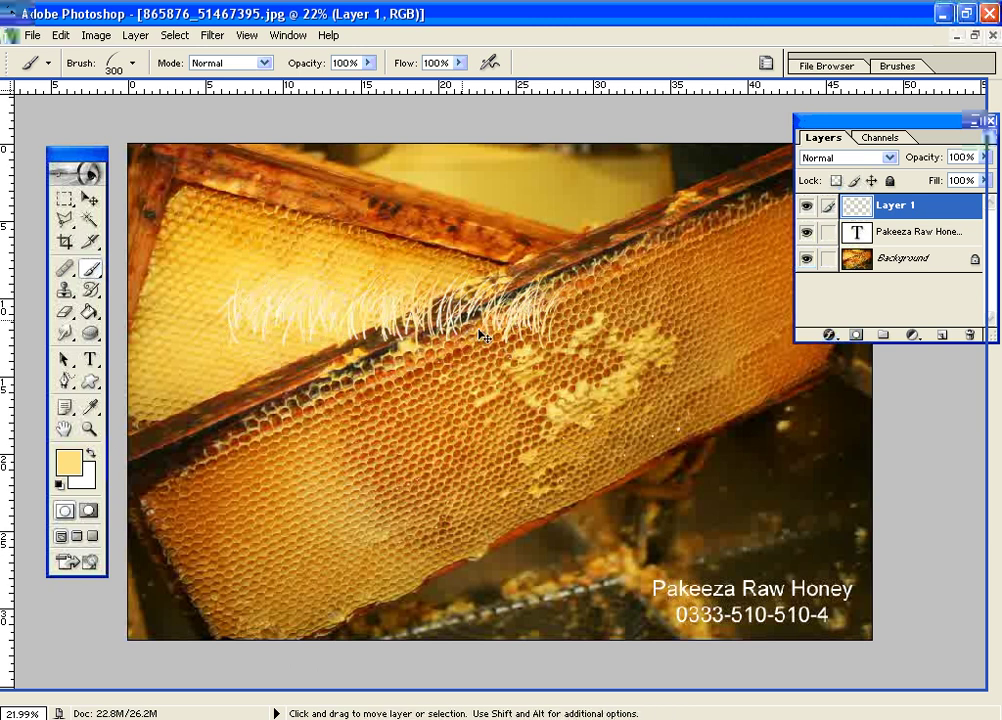
key(ctrl+z)
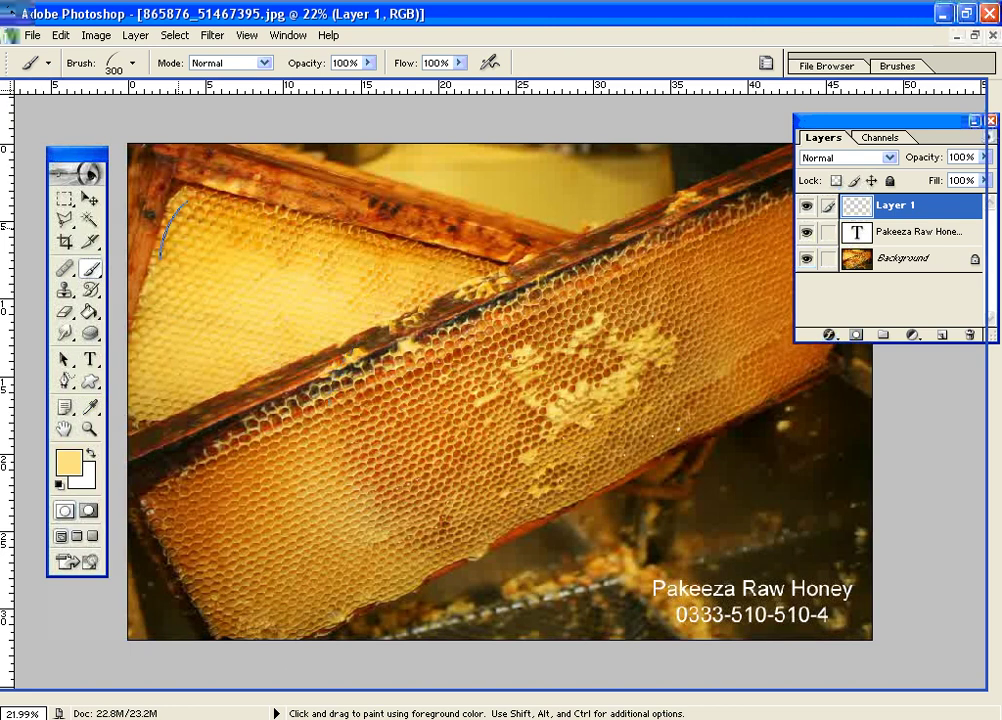
click(92, 200)
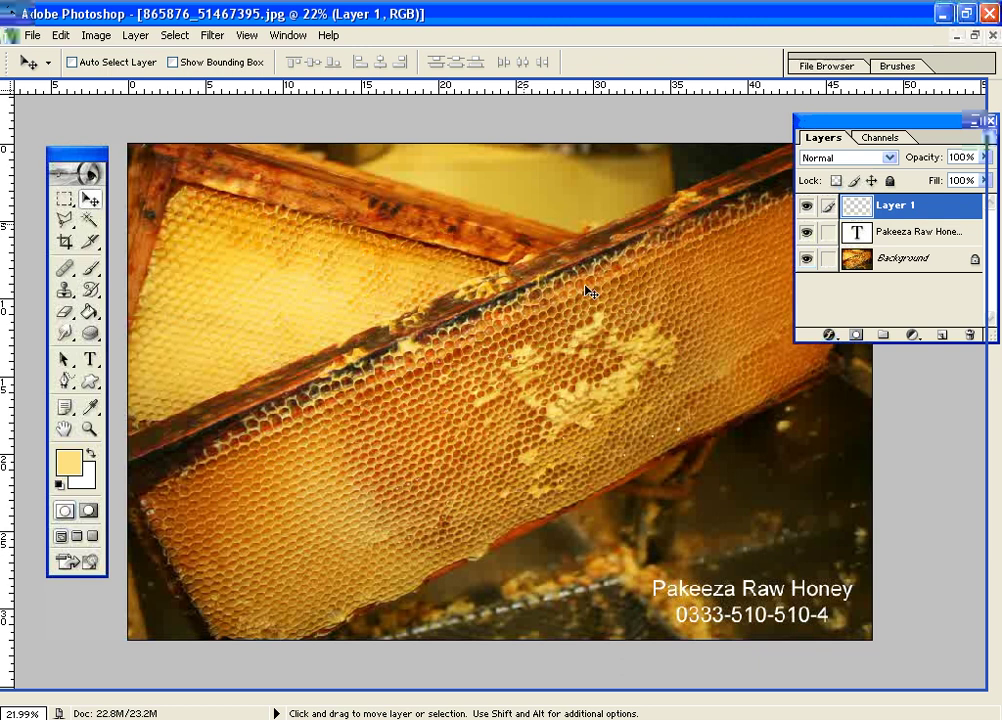
Draw a blank text note over the middle of the honeycomb with the Notes tool and close its window.
click(64, 409)
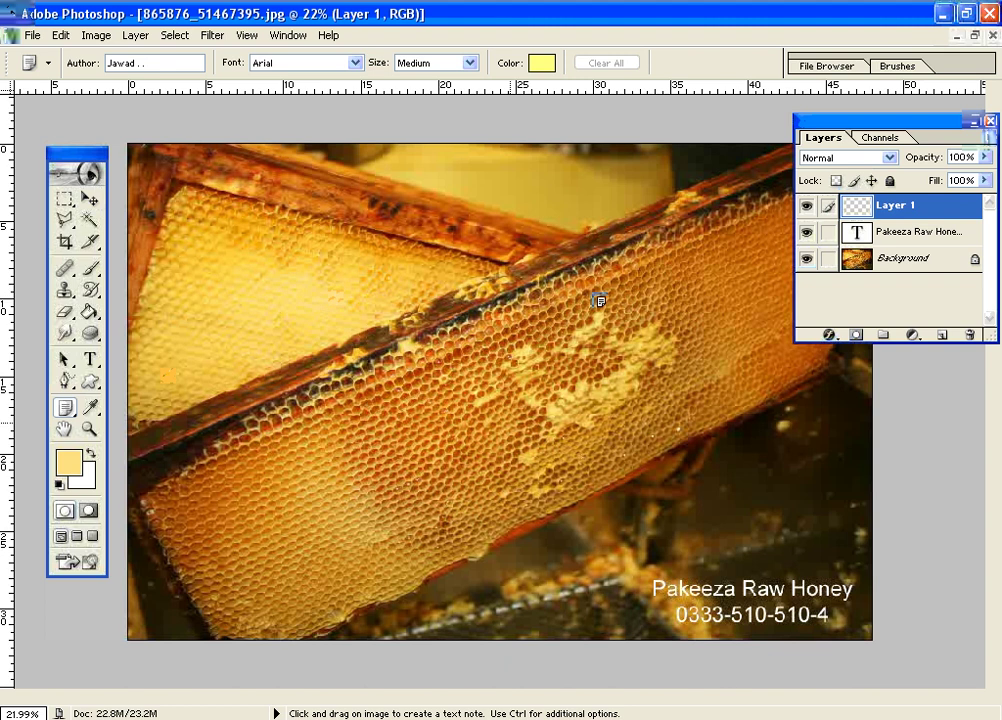
click(64, 412)
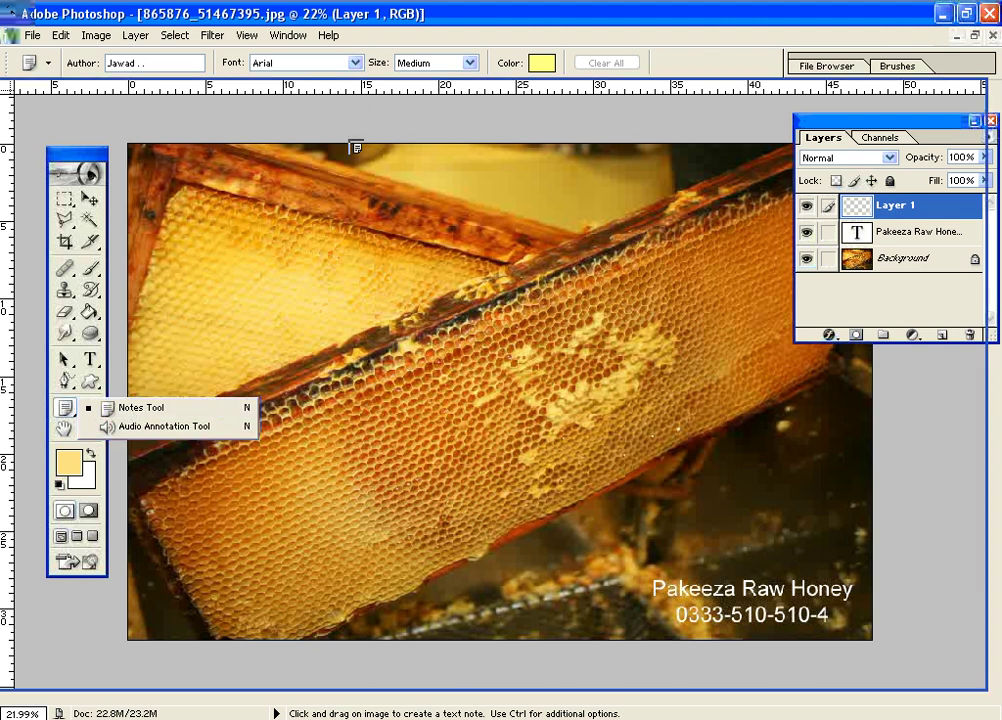
click(353, 88)
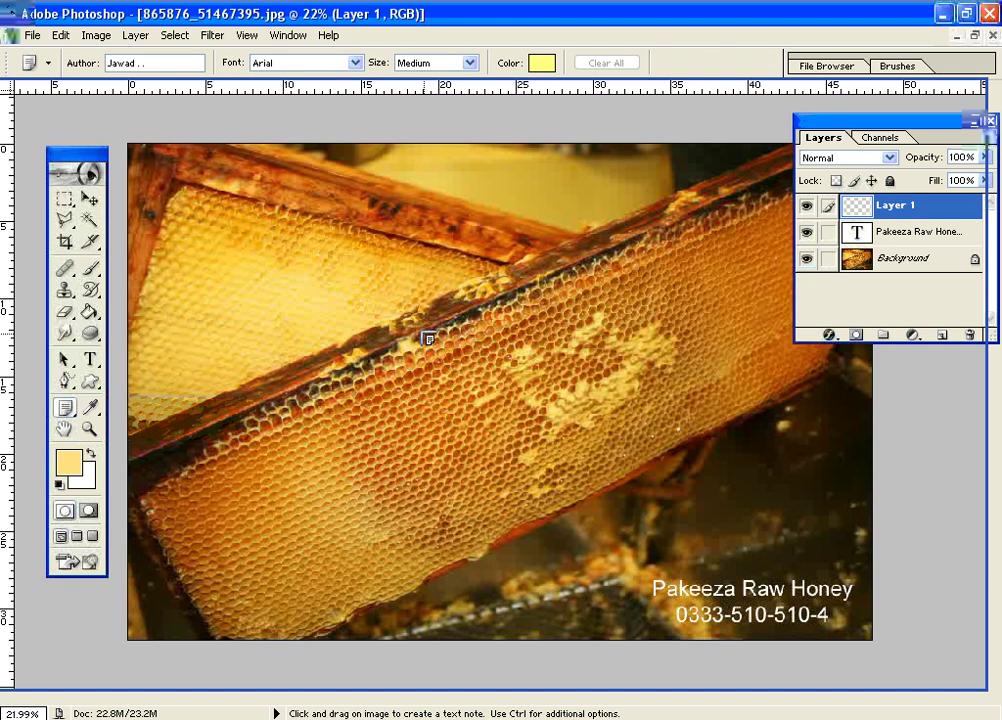
drag(360, 294, 593, 427)
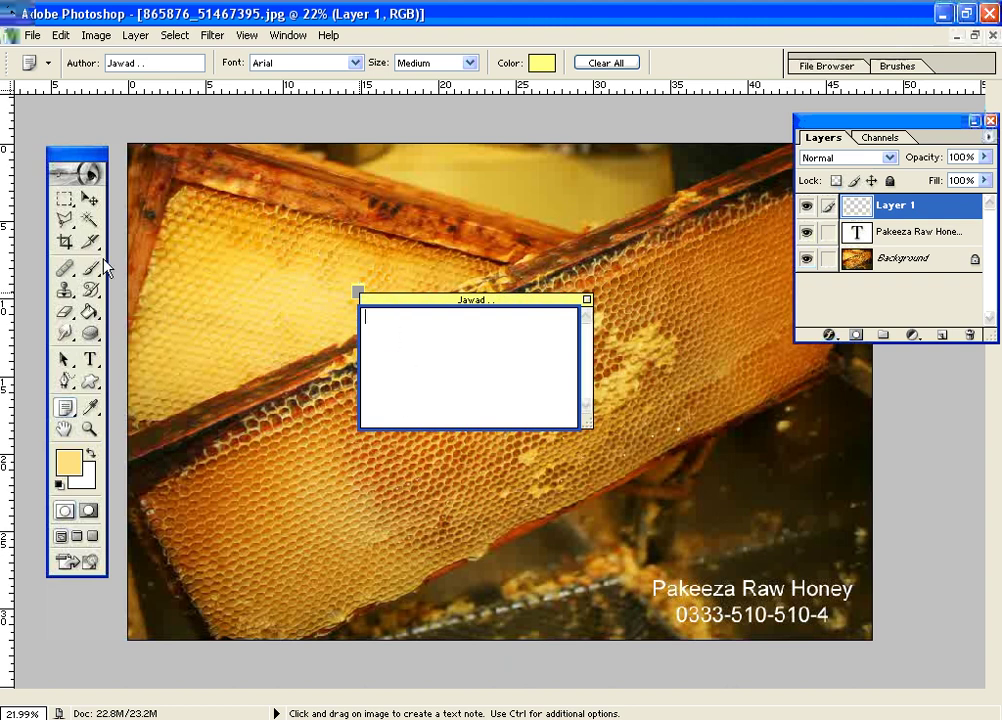
click(89, 199)
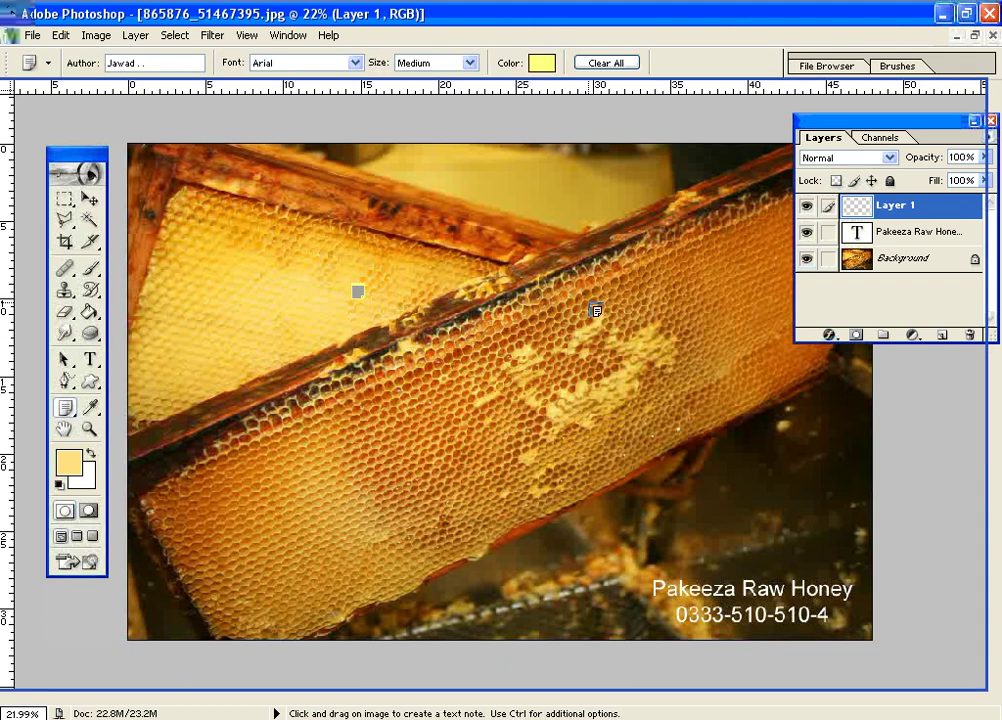
click(587, 300)
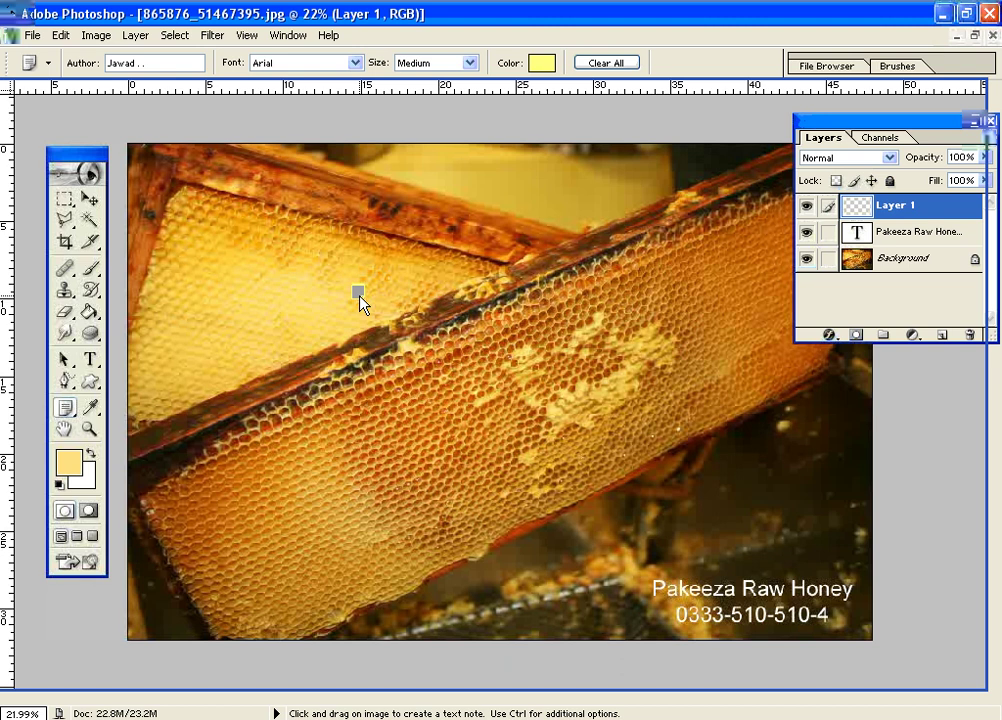
Move the note marker from the upper honeycomb to the plain yellow area near the photo's upper edge.
click(89, 199)
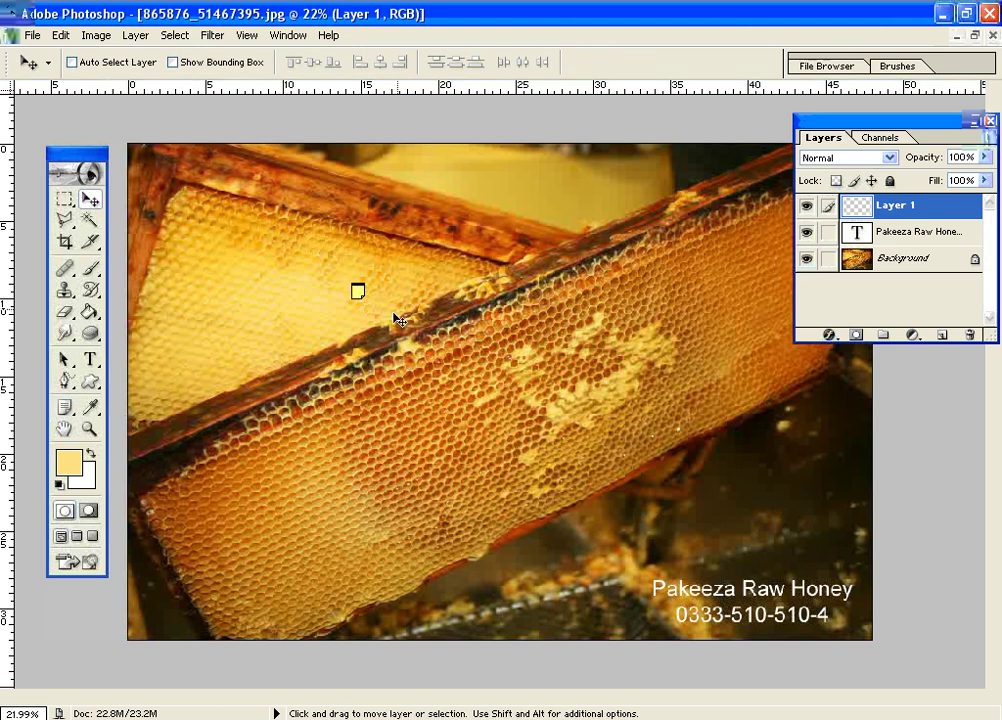
click(350, 288)
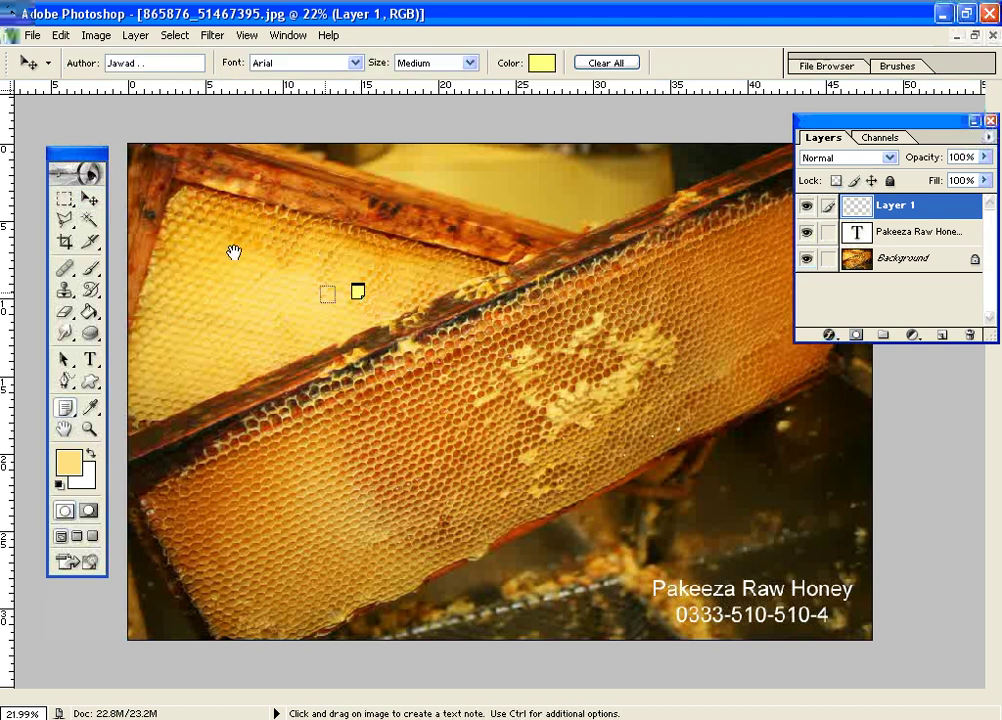
drag(357, 291, 514, 185)
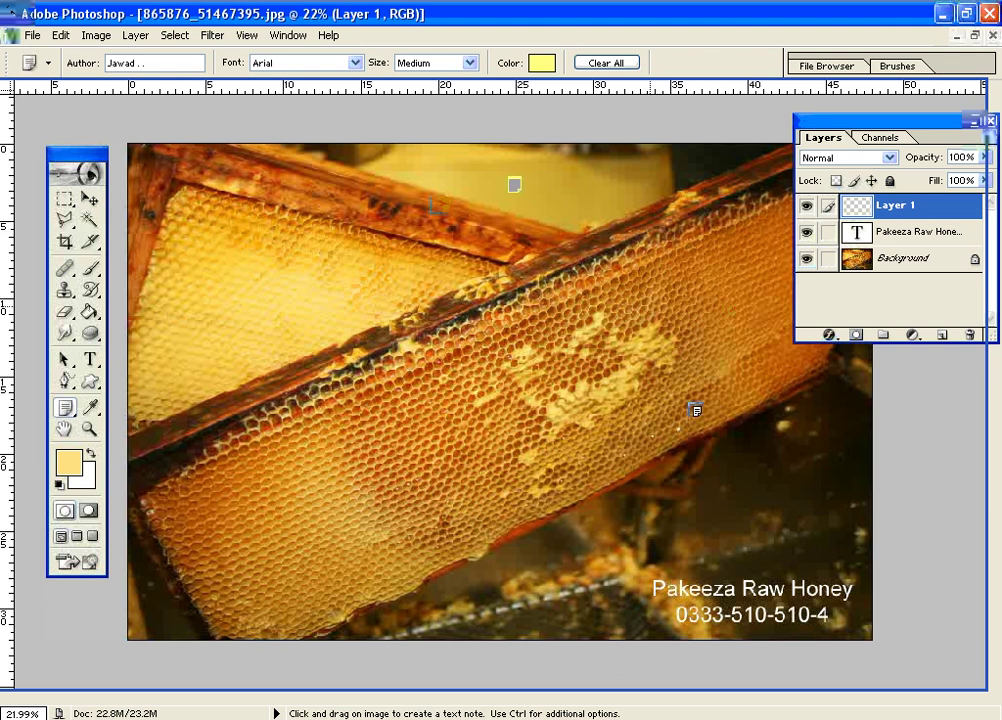
Reopen the note from its marker to view its contents, and close it again.
click(90, 199)
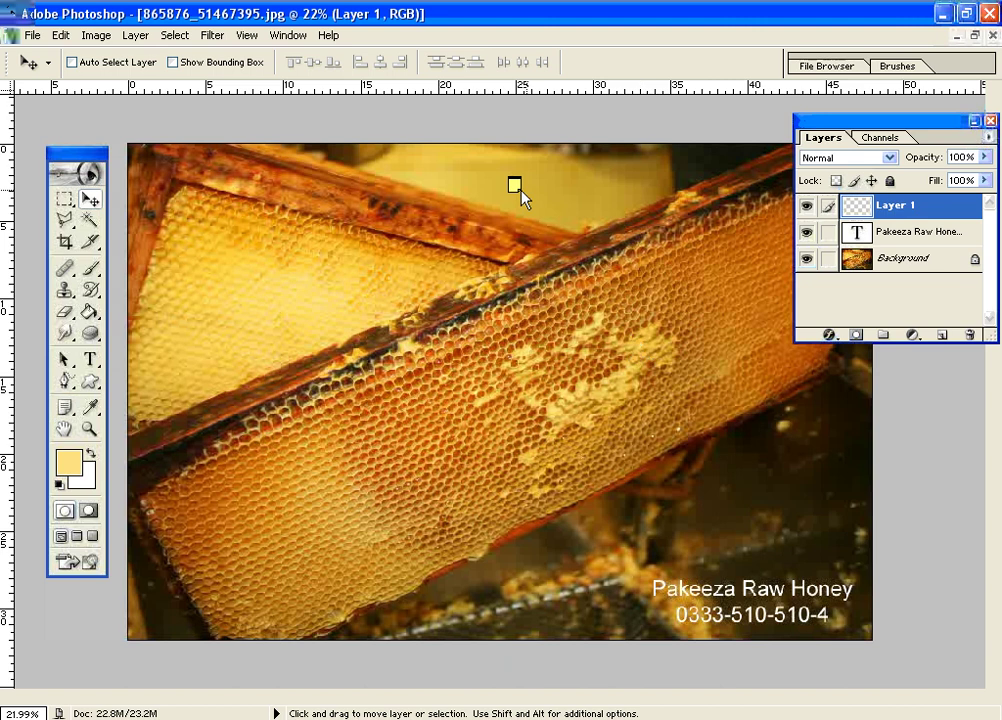
key(n)
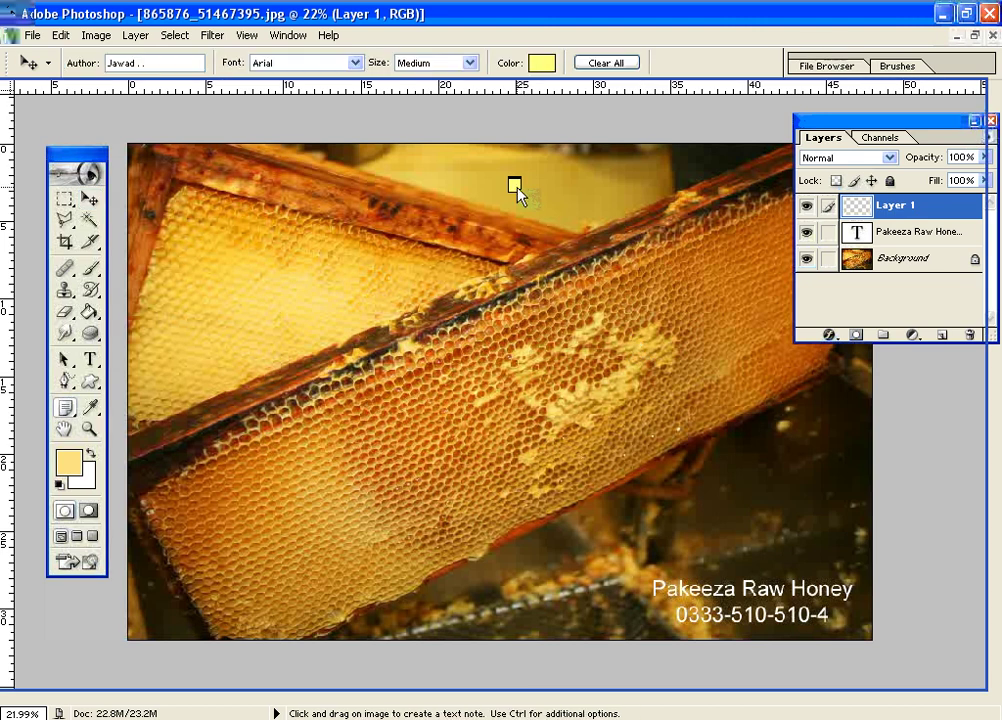
double_click(515, 186)
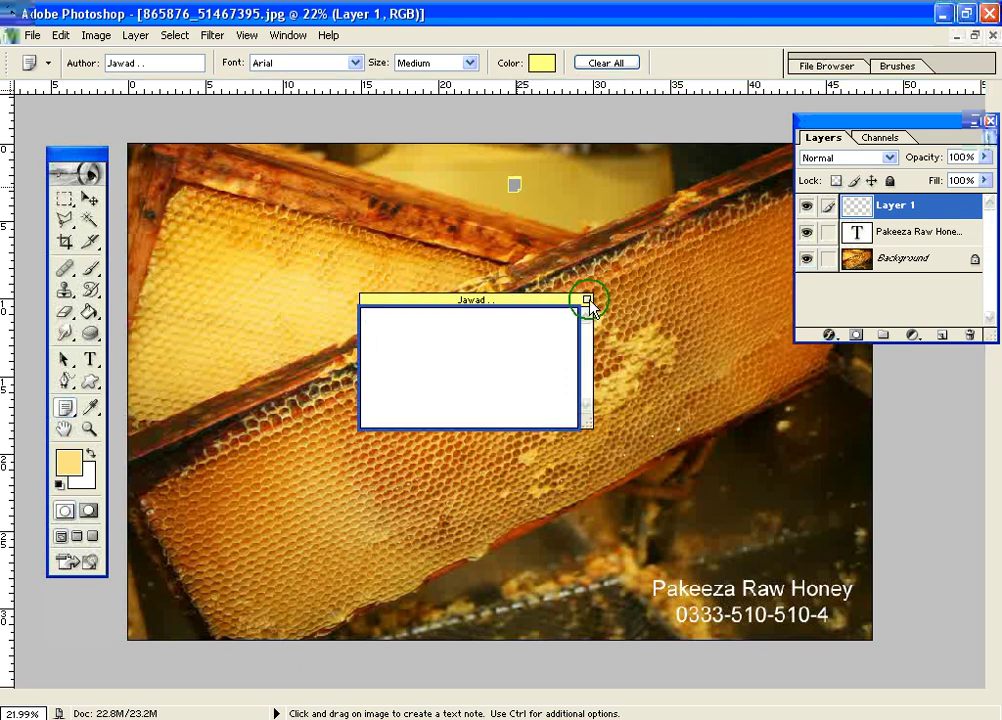
click(587, 300)
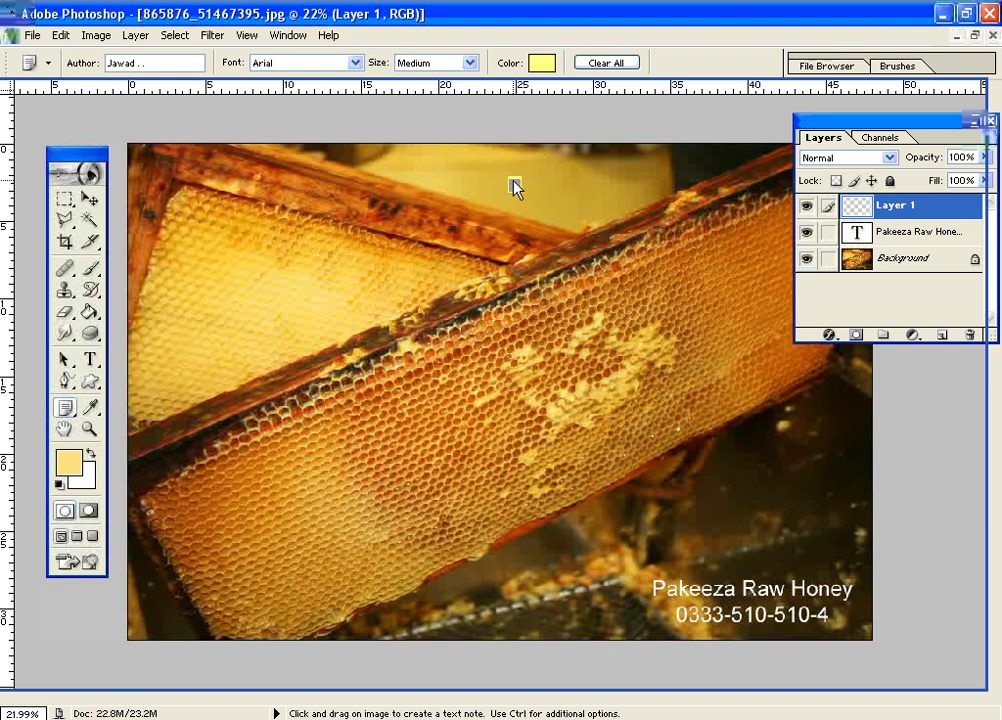
Delete the text note from the image and accept the deletion.
right_click(515, 188)
click(597, 269)
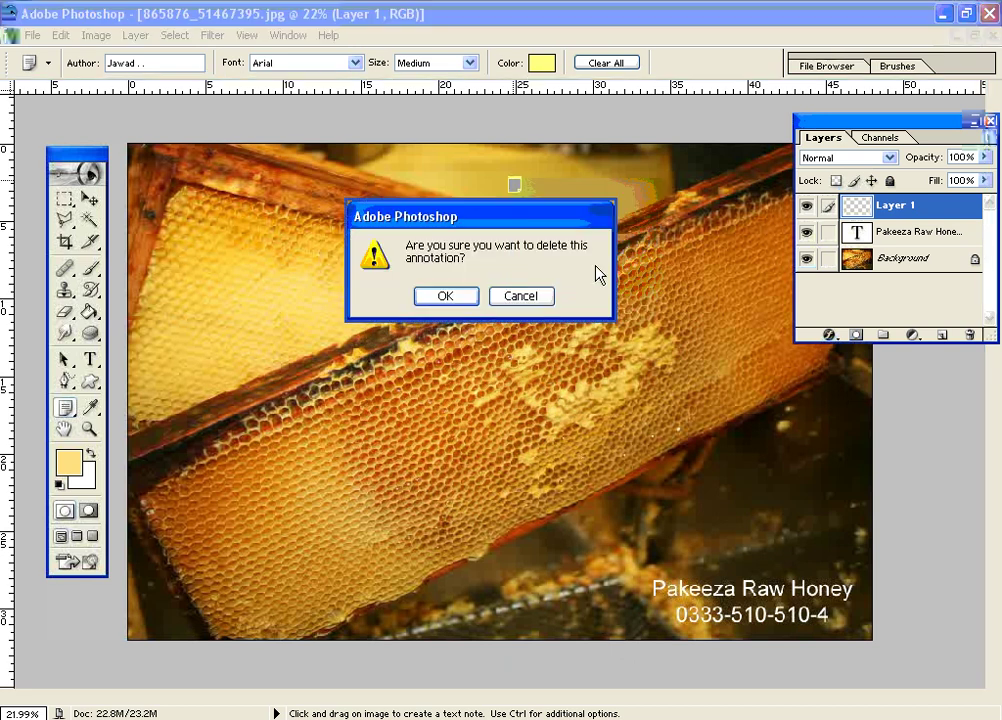
click(470, 295)
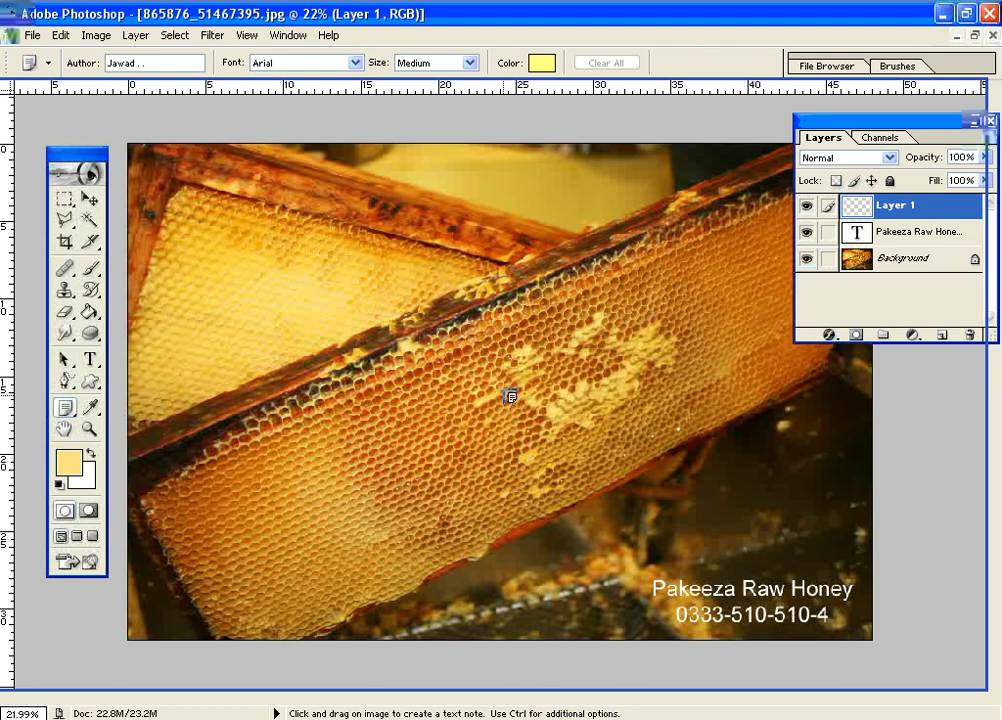
Try placing an audio annotation on the photo with the Audio Annotation tool, and cancel the recording.
click(64, 409)
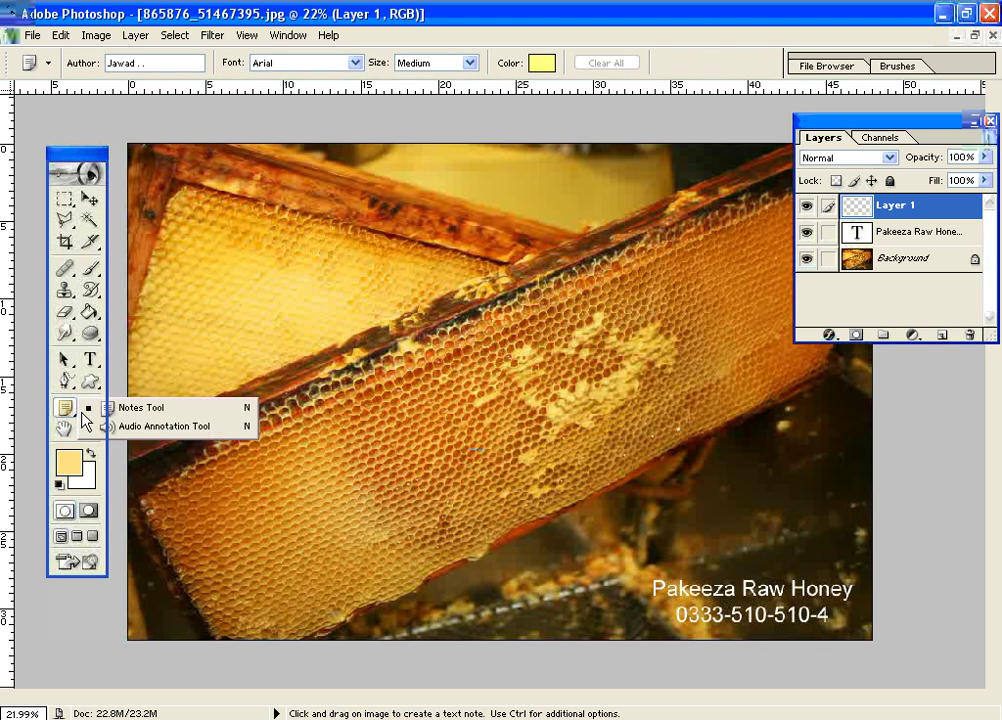
click(206, 434)
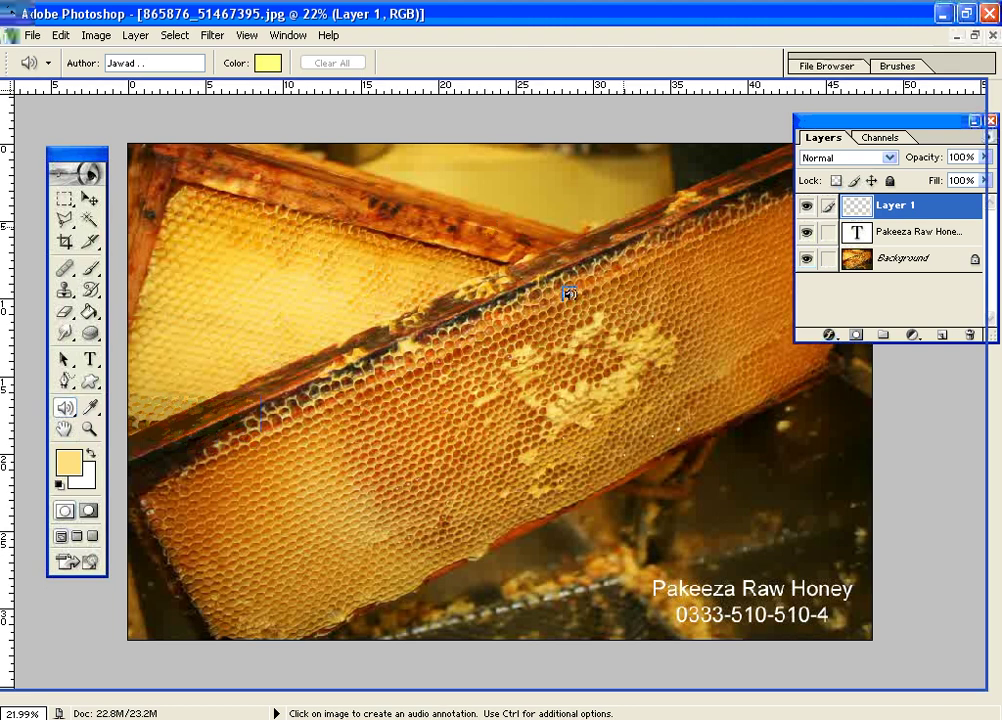
click(434, 247)
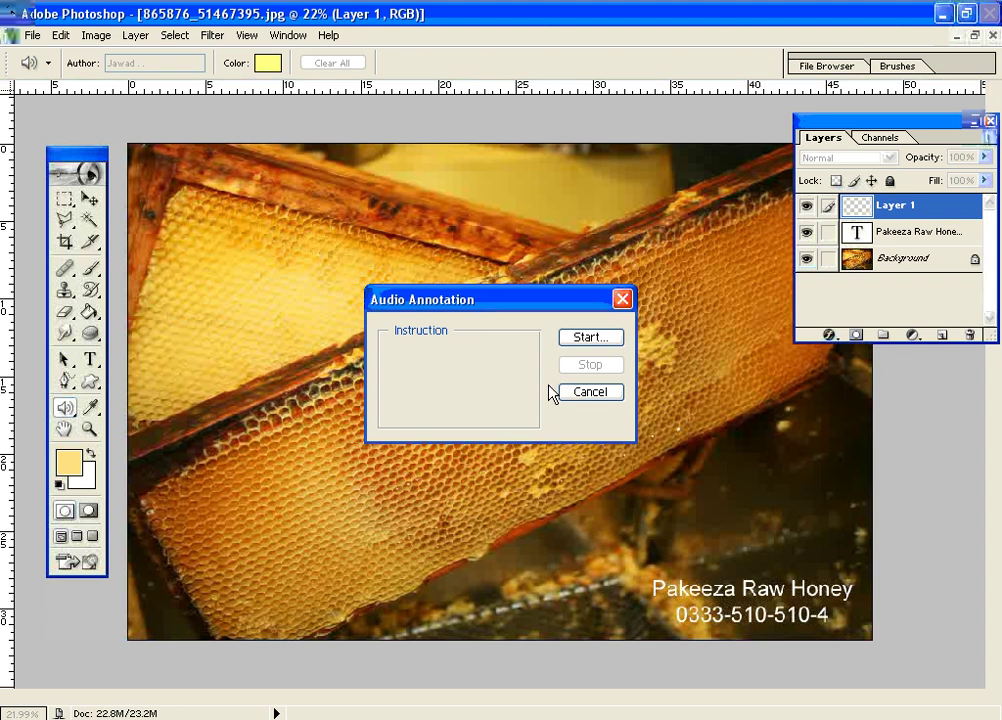
click(612, 394)
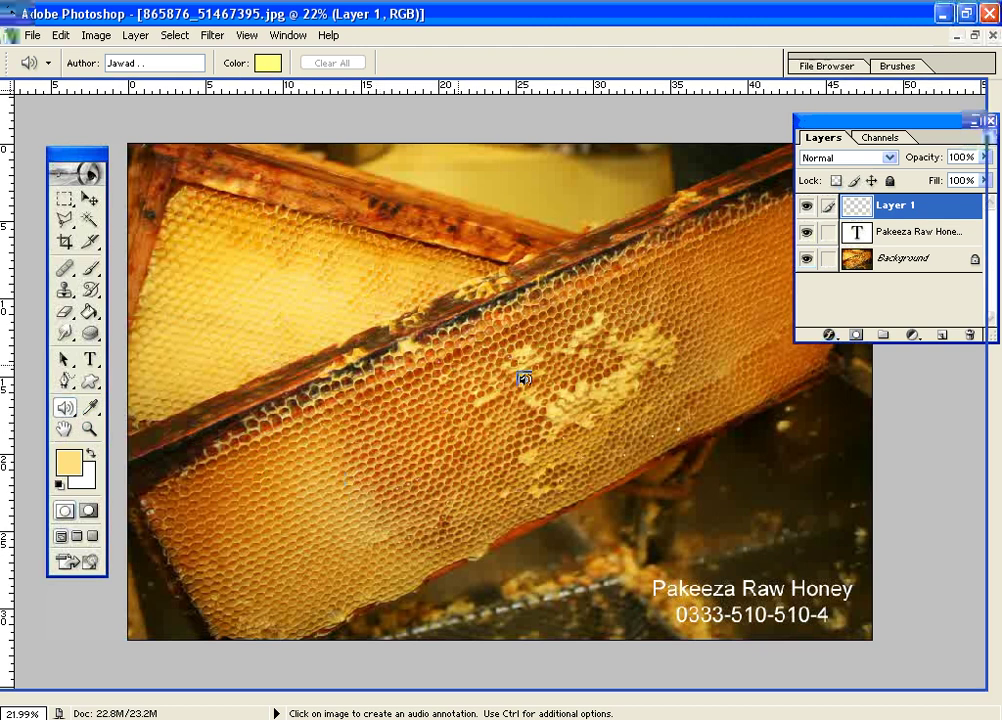
Enlarge the honeycomb photo to 50% with the Zoom tool, ending around the plain yellow area near the photo's upper edge.
click(89, 199)
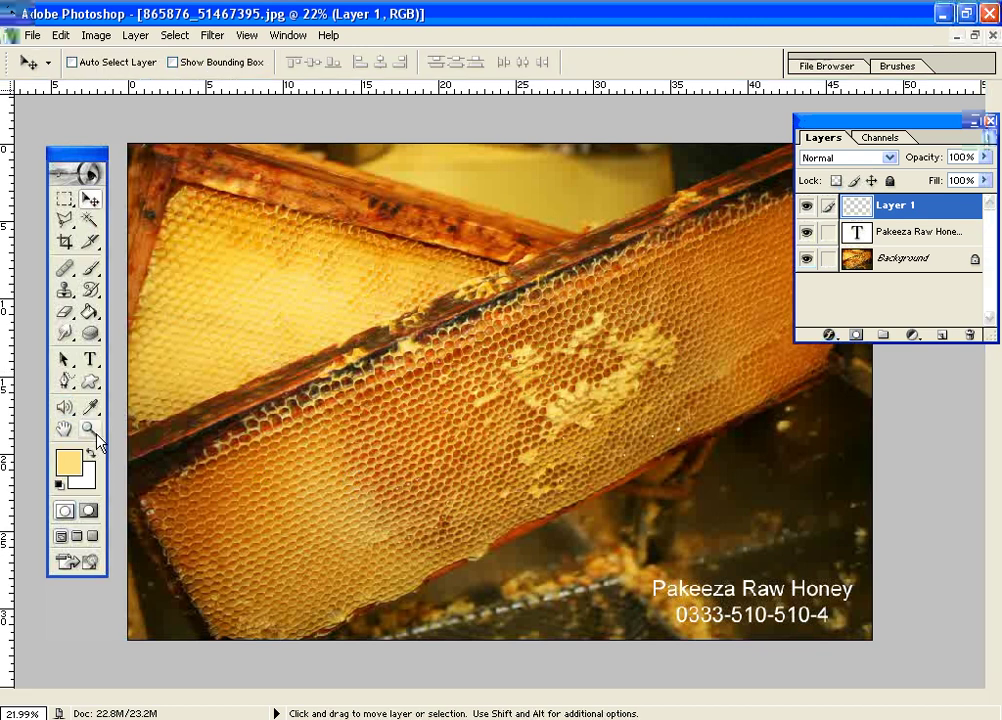
click(89, 431)
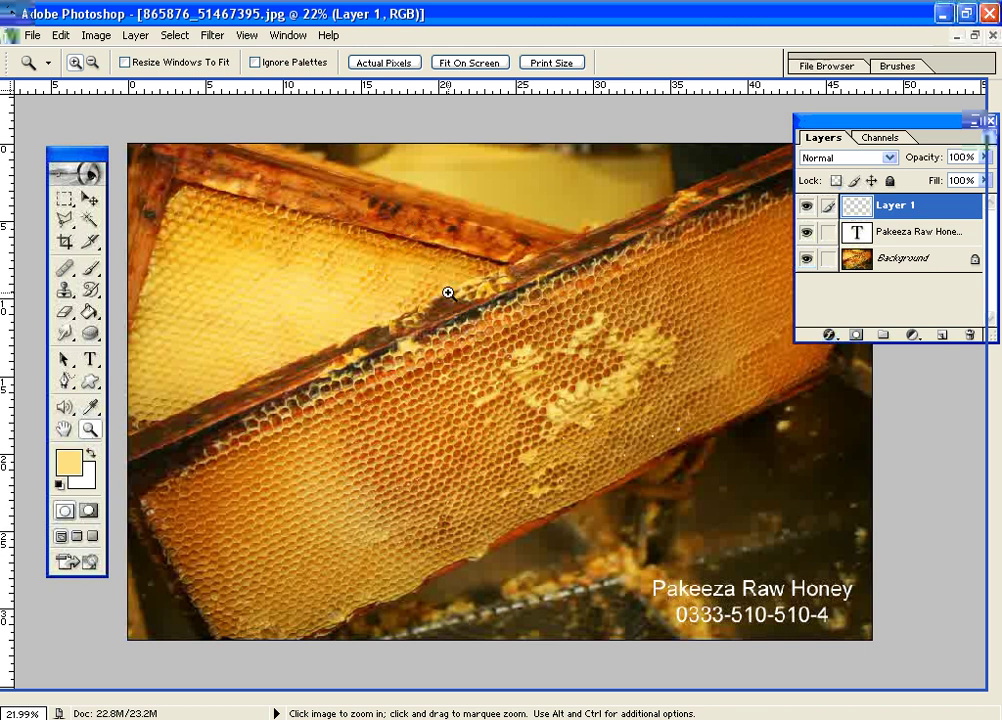
click(490, 381)
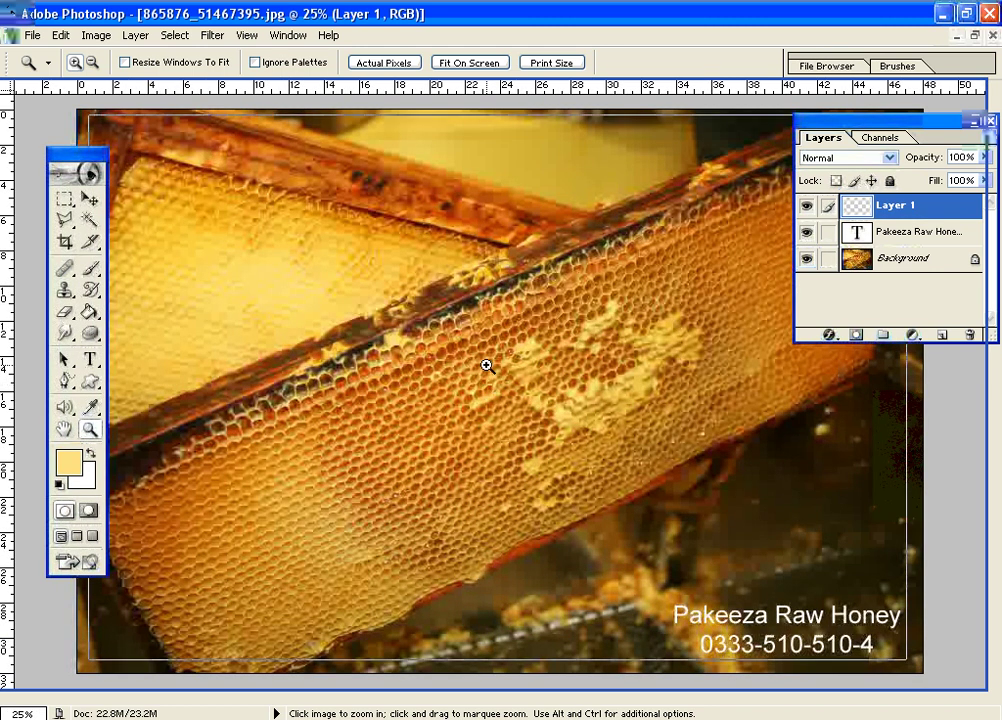
click(487, 366)
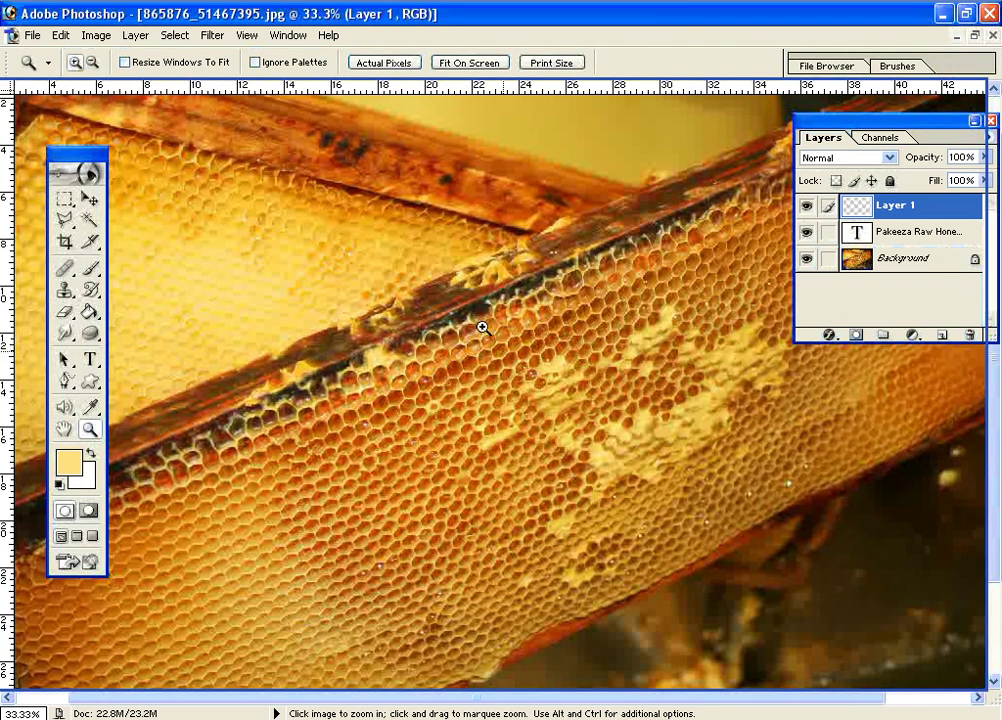
click(555, 135)
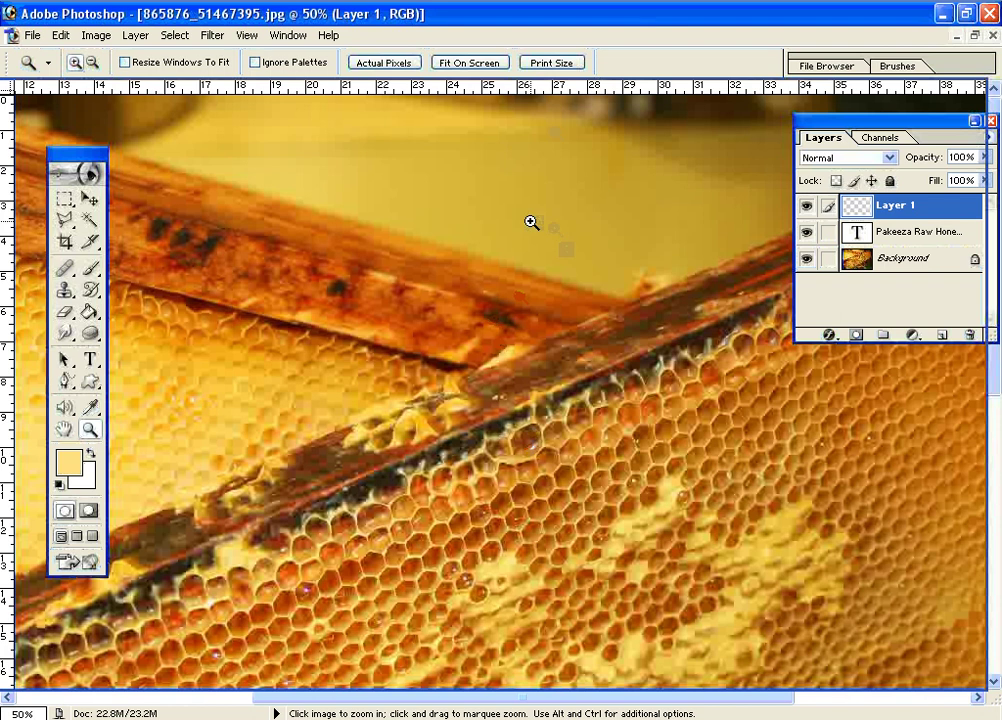
Zoom back out with the Zoom tool until the whole photo shows at 16.67%.
key(alt)
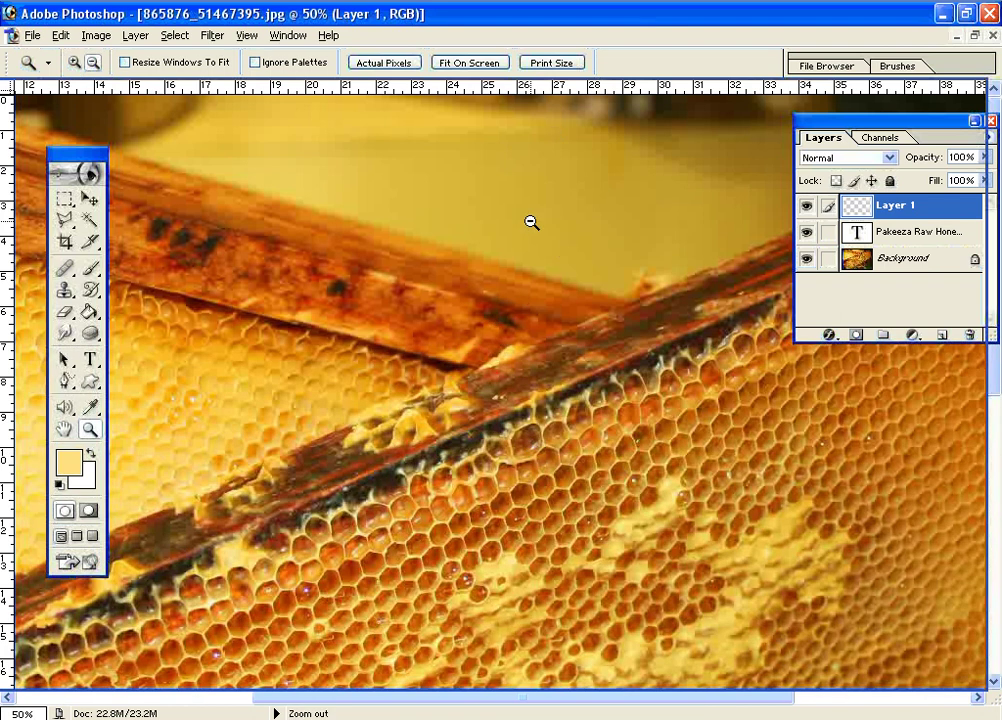
alt+click(531, 222)
alt+click(543, 271)
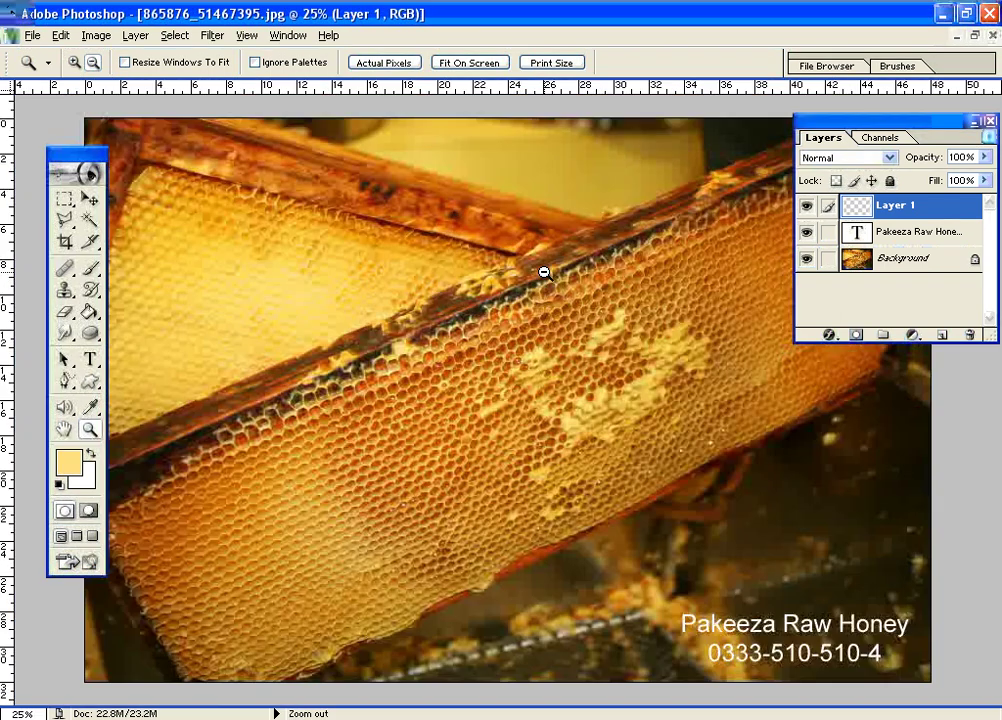
alt+click(517, 352)
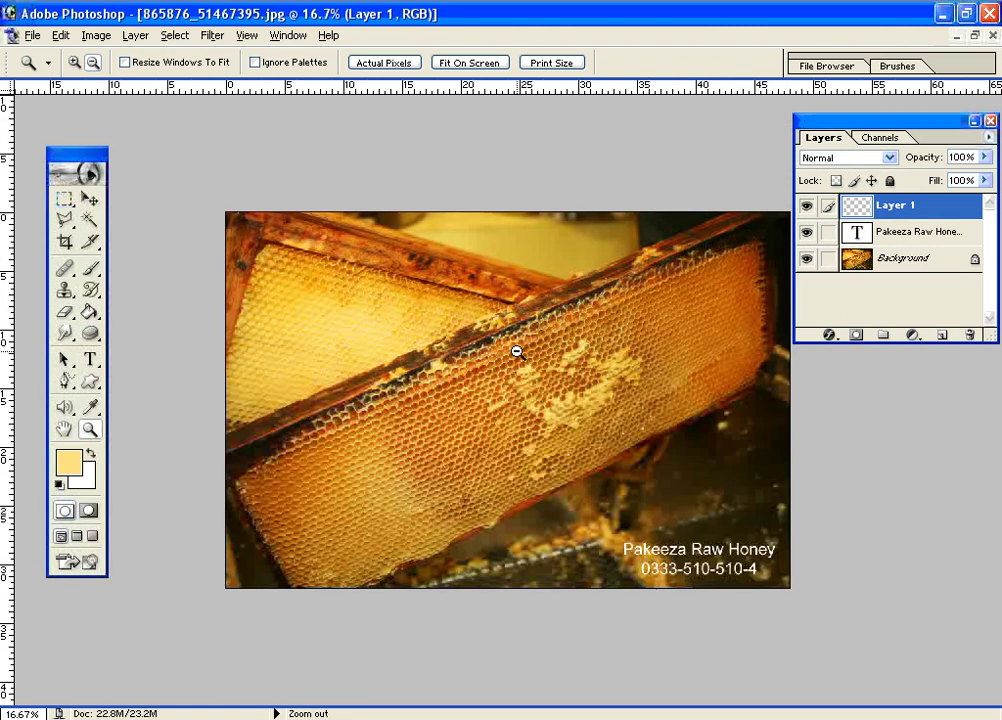
Zoom in on the honeycomb to 33.33%, and display the photo at its actual pixels, 100%.
click(444, 341)
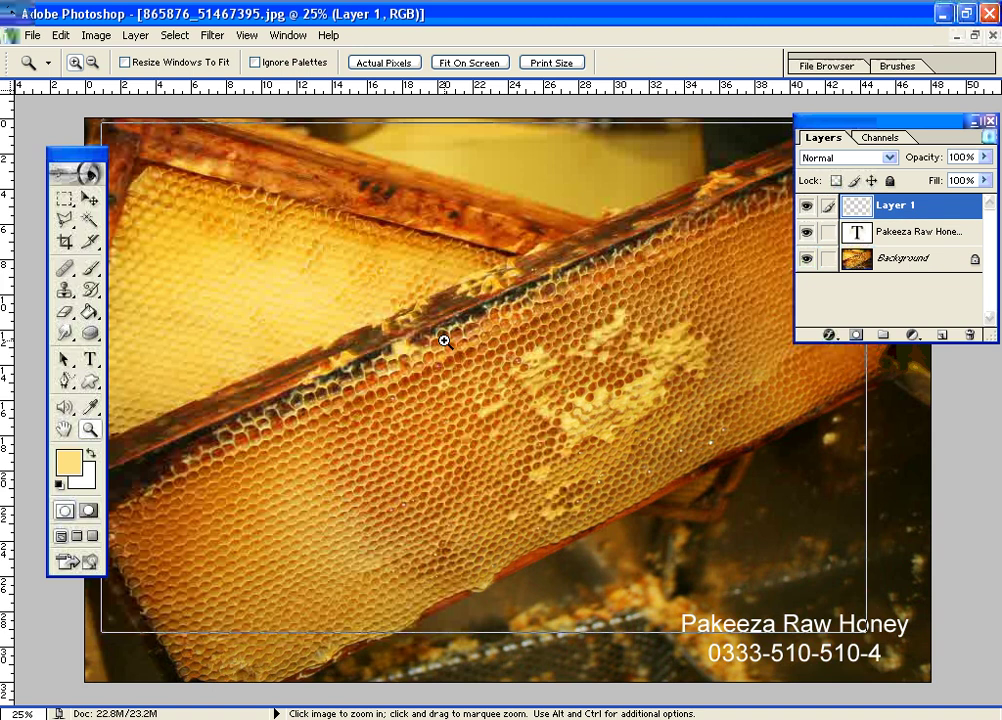
click(444, 341)
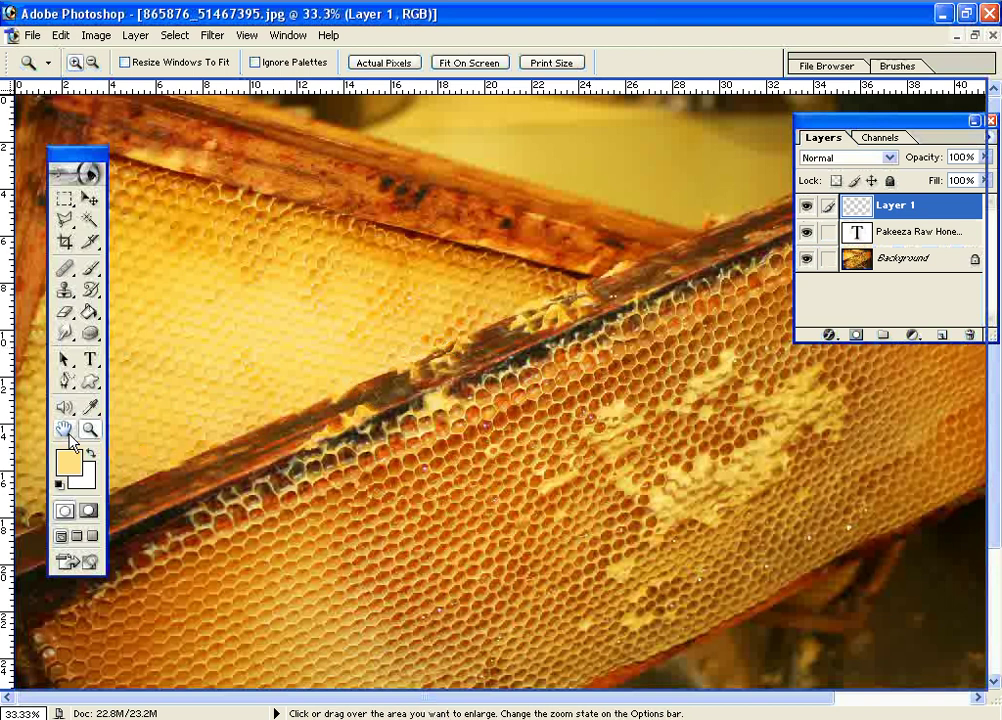
right_click(494, 330)
click(535, 351)
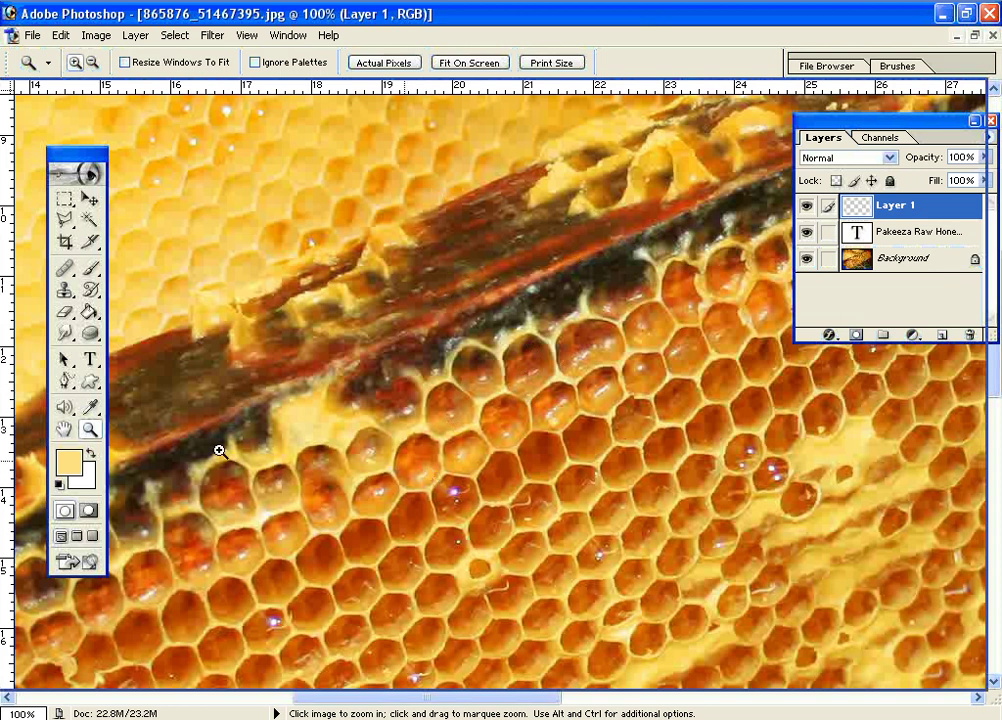
Pan across the enlarged honeycomb cells with the Hand tool.
click(64, 430)
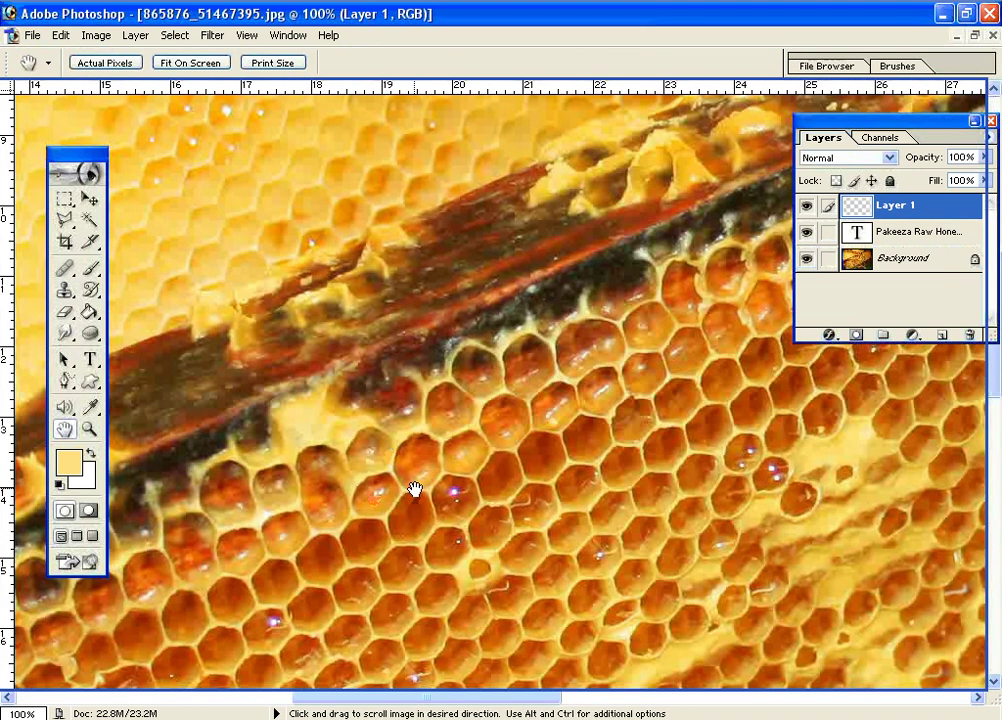
drag(269, 518, 202, 138)
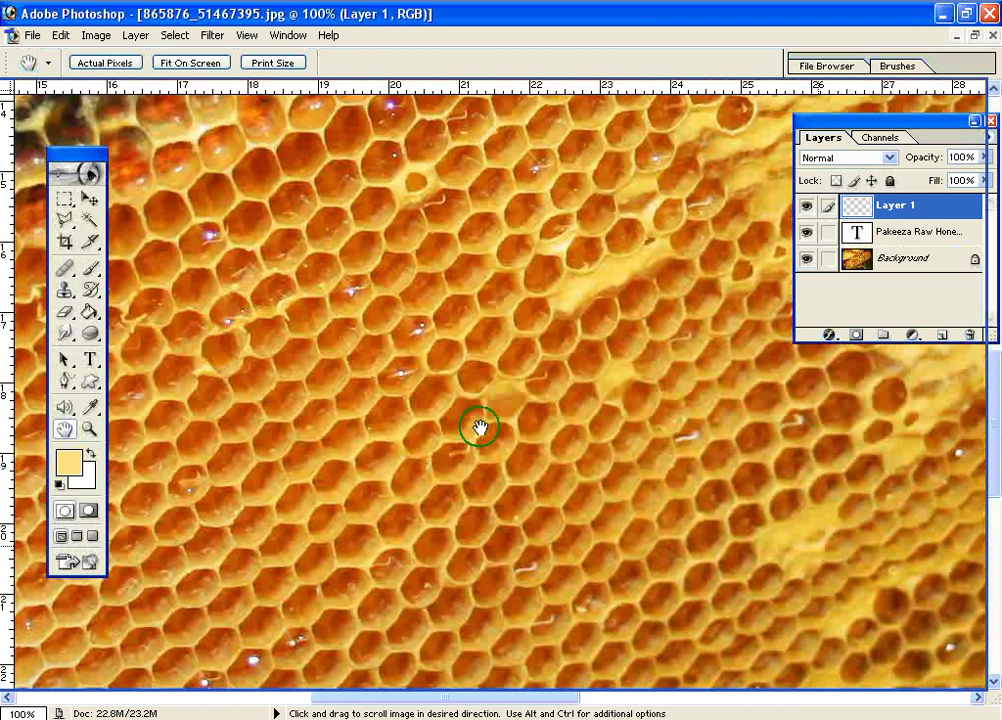
drag(479, 427, 345, 379)
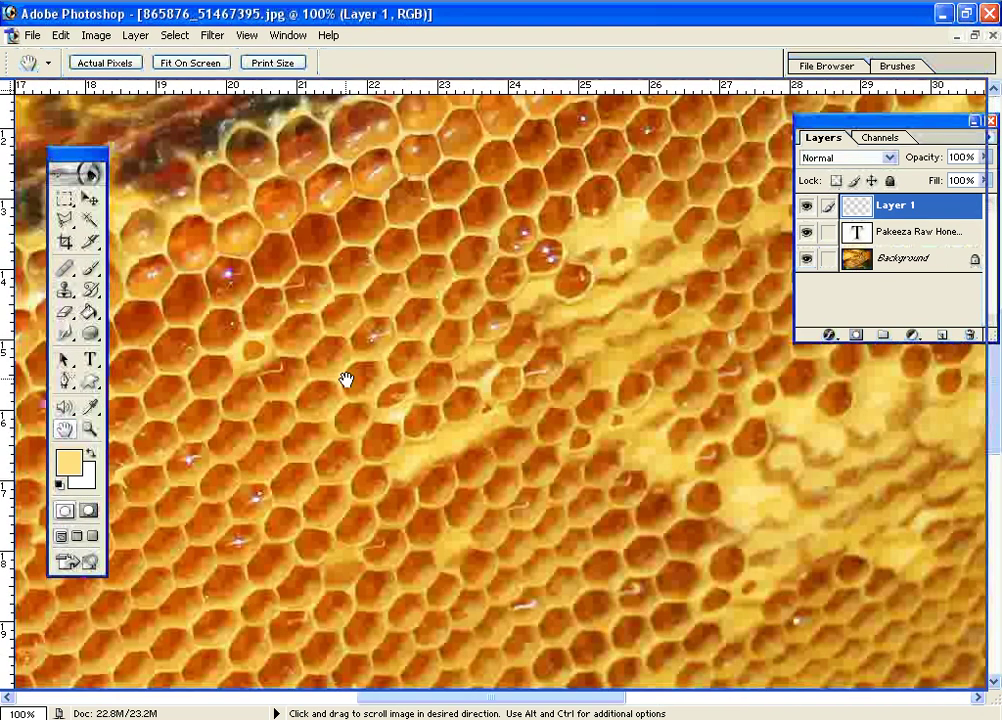
Keep the Hand tool active while temporarily zooming out to 33.33% and back in to 66.67%.
key(alt)
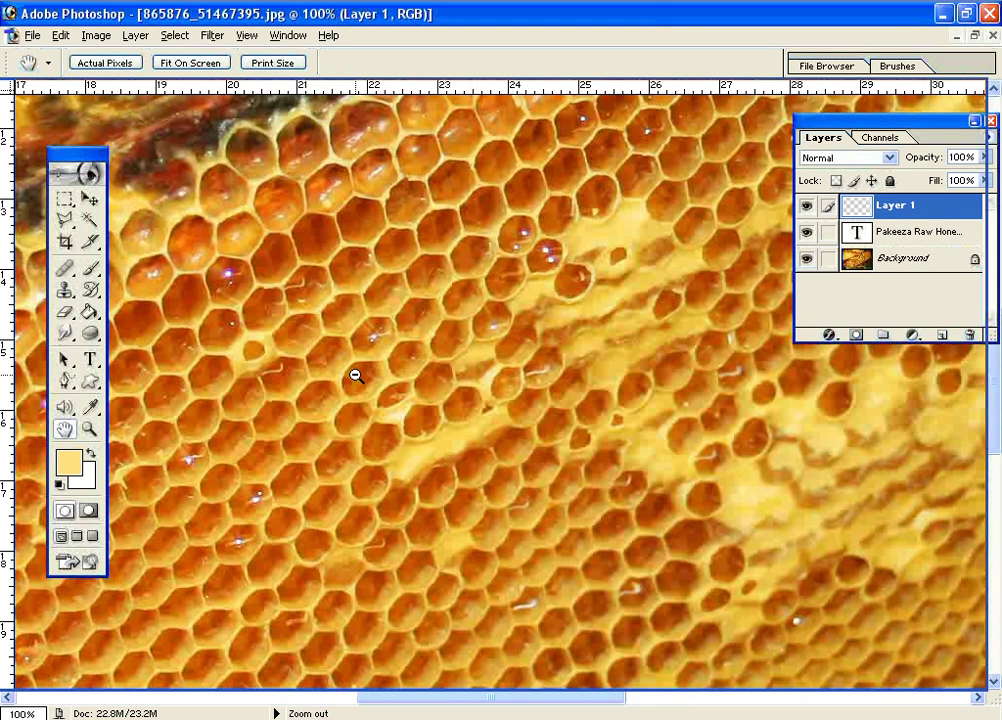
alt+click(356, 375)
alt+click(356, 375)
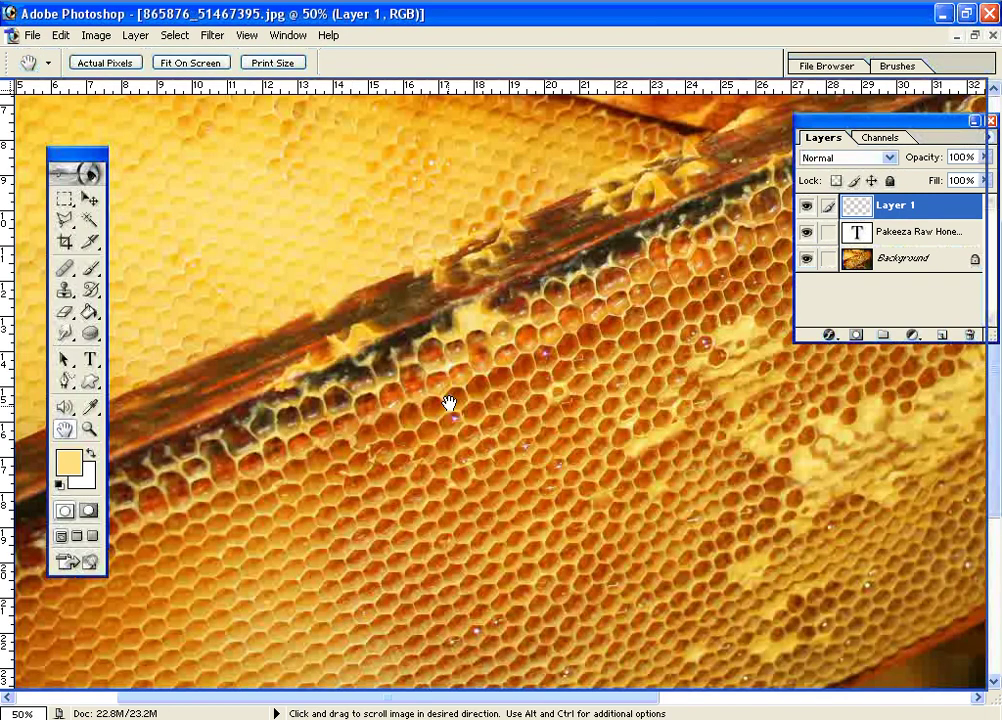
alt+click(449, 402)
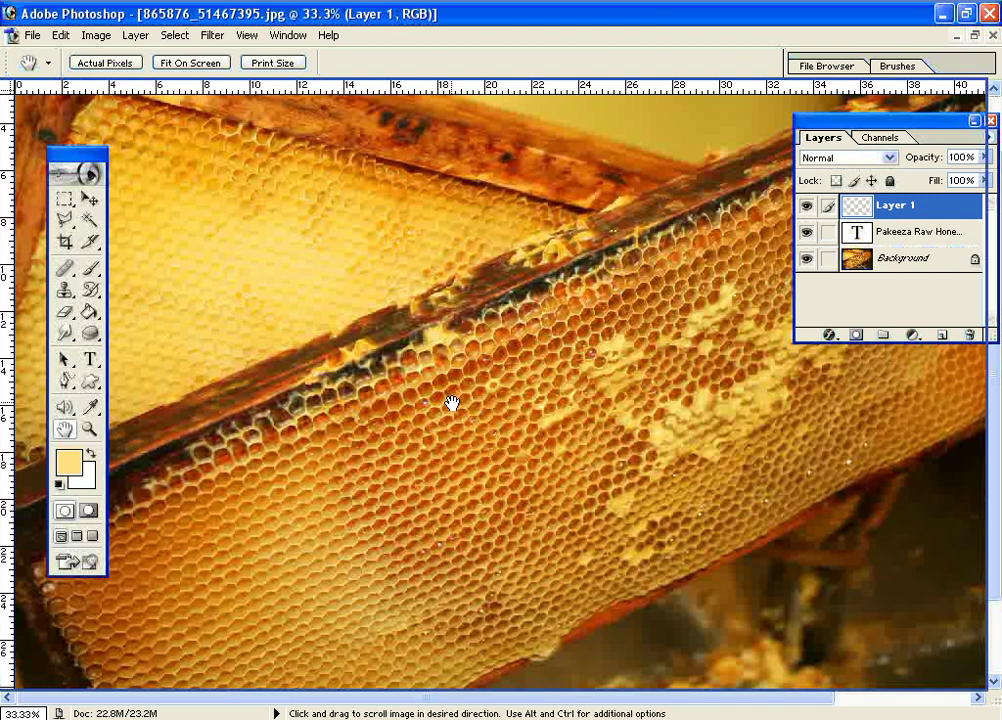
click(452, 403)
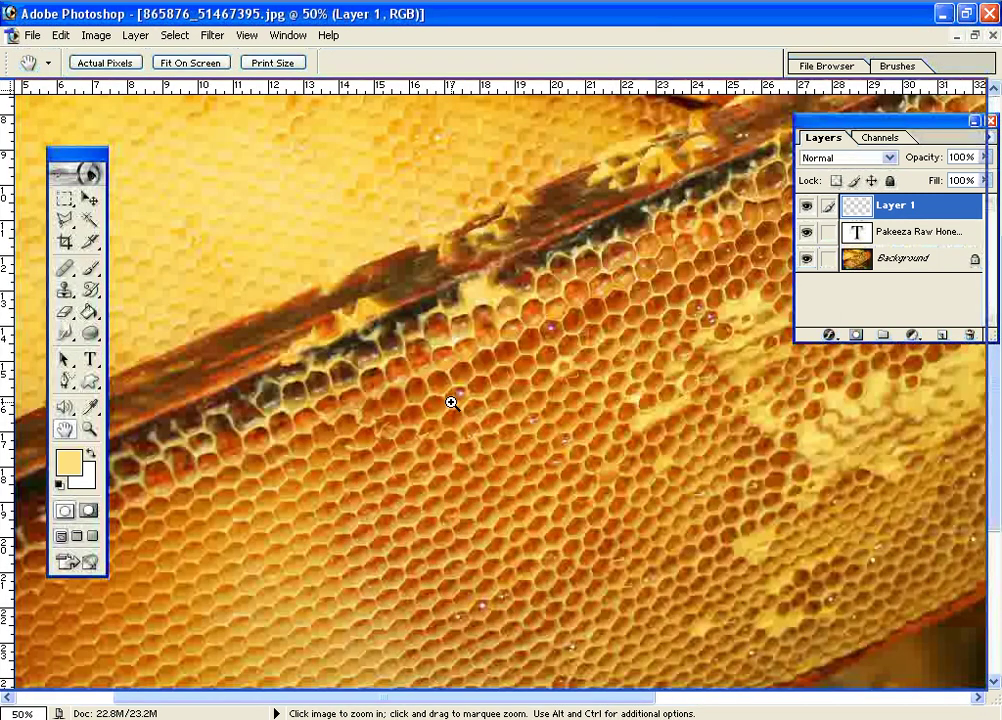
click(452, 403)
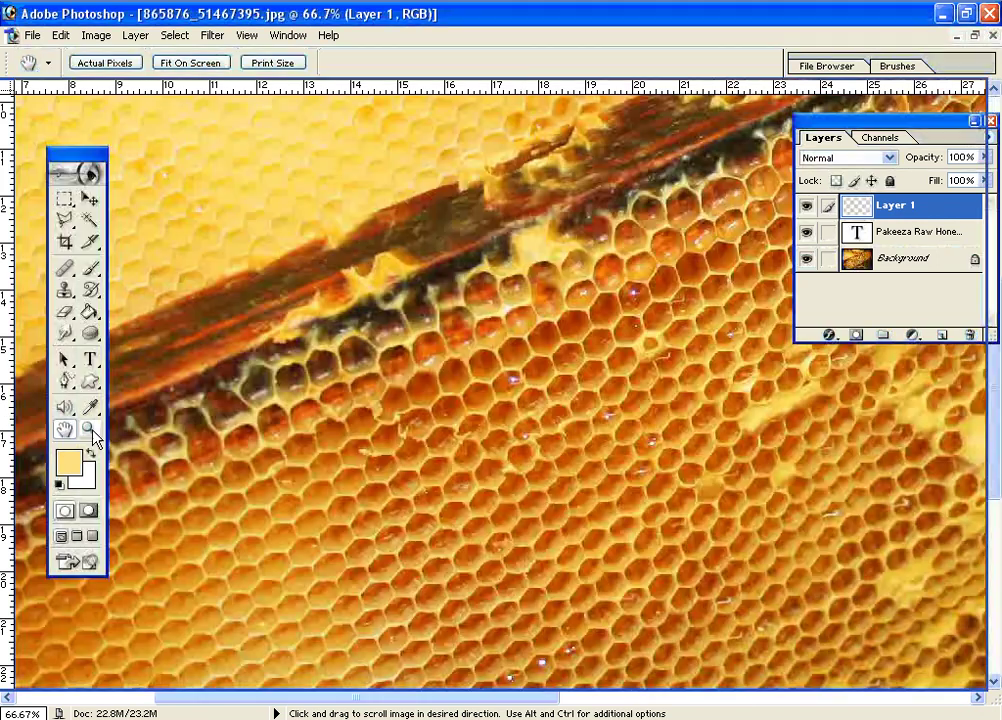
Activate the Zoom tool and temporarily pan to the upper honeycomb and wooden frame without switching tools.
click(90, 431)
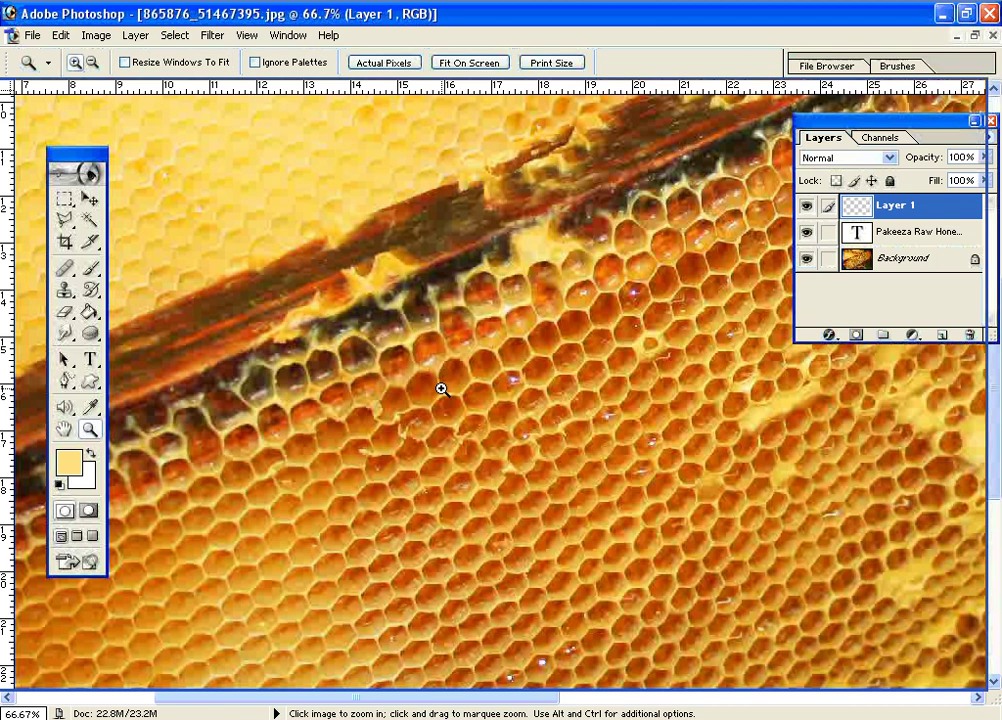
key(space)
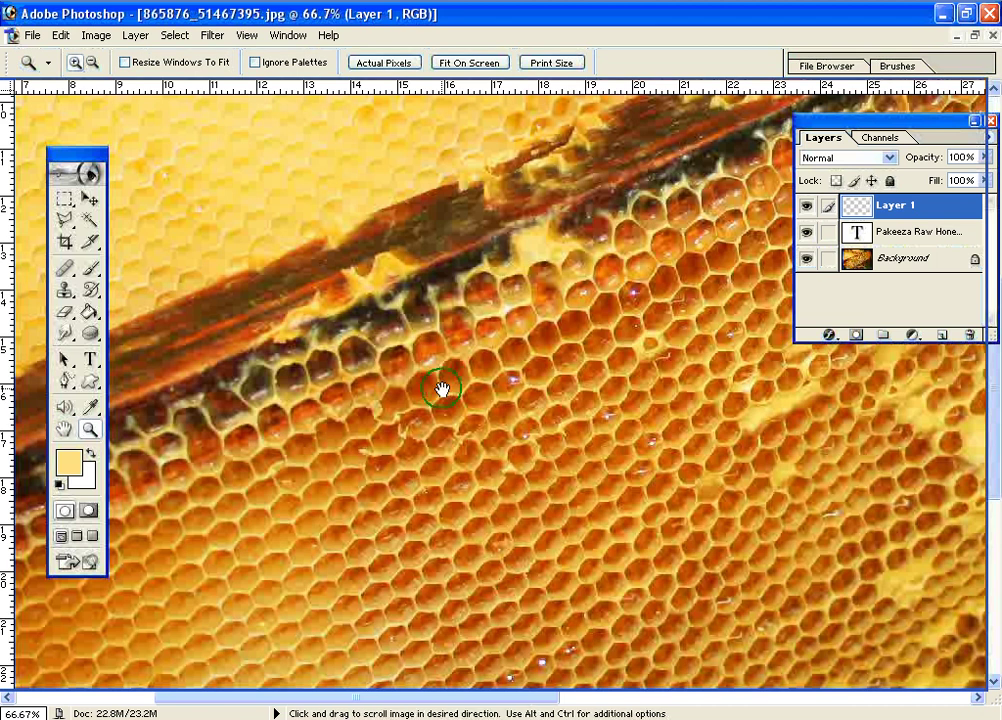
drag(442, 389, 664, 598)
drag(456, 355, 463, 600)
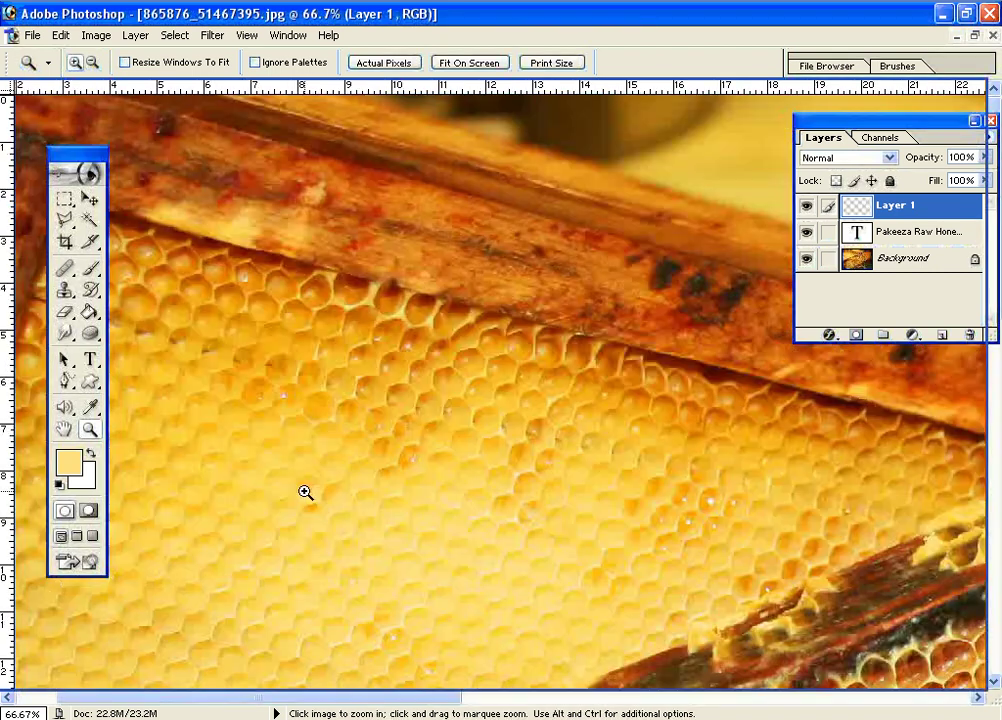
Paint grass-like Brush strokes on Layer 1 across the upper wooden frame and the honeycomb just below it.
click(93, 270)
mouse_move(352, 228)
mouse_down()
mouse_move(387, 220)
mouse_move(623, 268)
mouse_move(389, 292)
mouse_move(387, 338)
mouse_move(499, 377)
mouse_up()
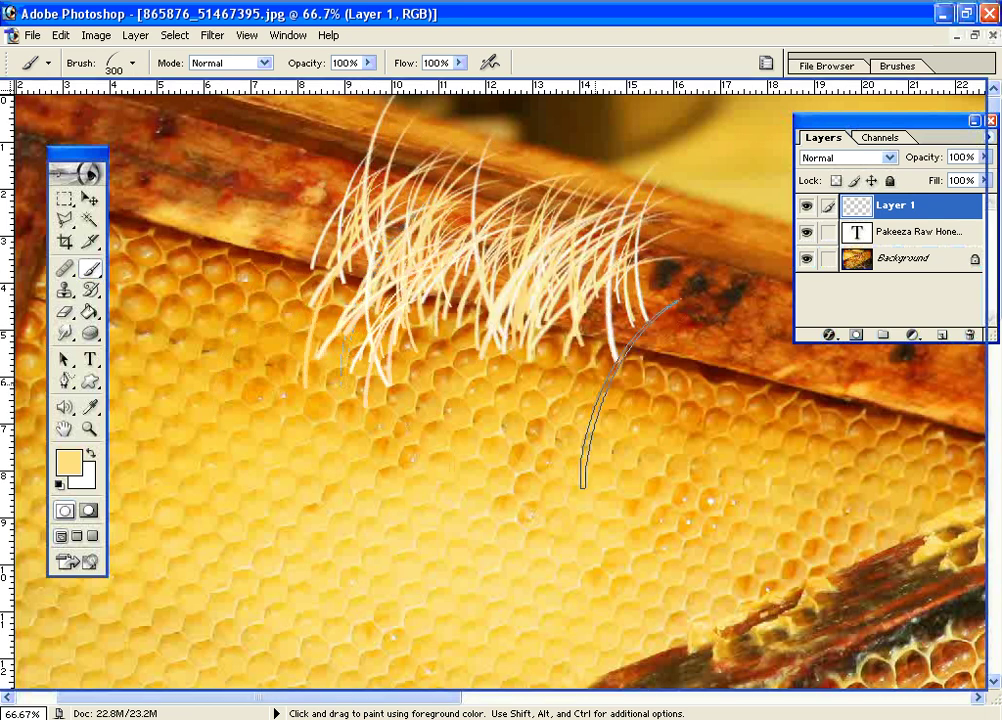
mouse_move(607, 412)
mouse_down()
mouse_move(530, 386)
mouse_move(378, 447)
mouse_up()
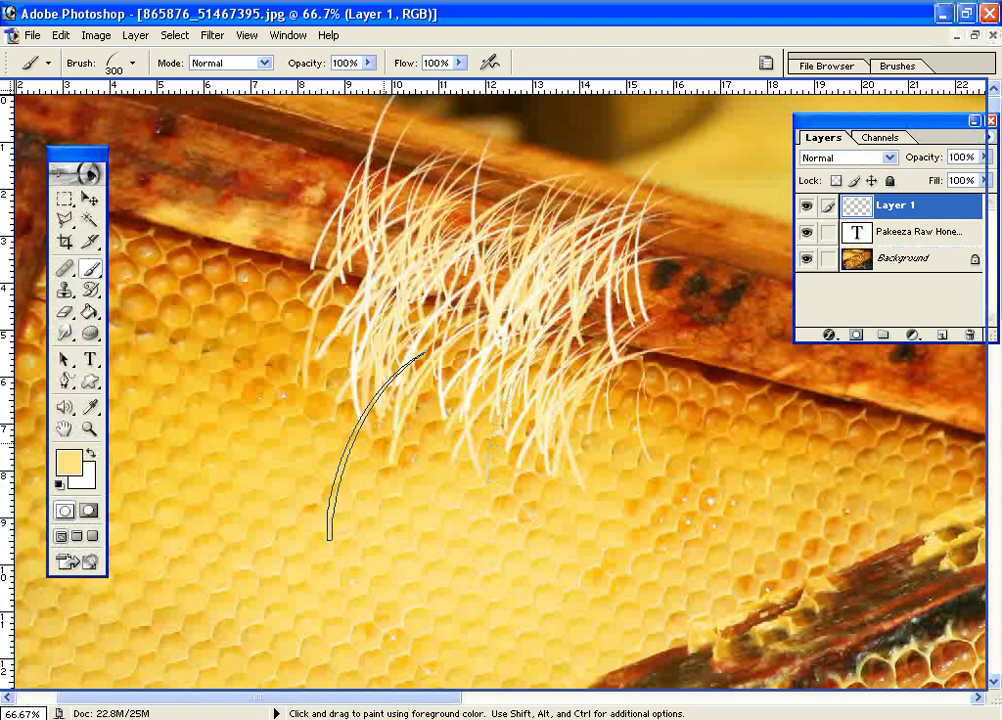
Pan to the lower honeycomb with the Brush tool active and paint a diagonal band of grass-like strokes there.
key(space)
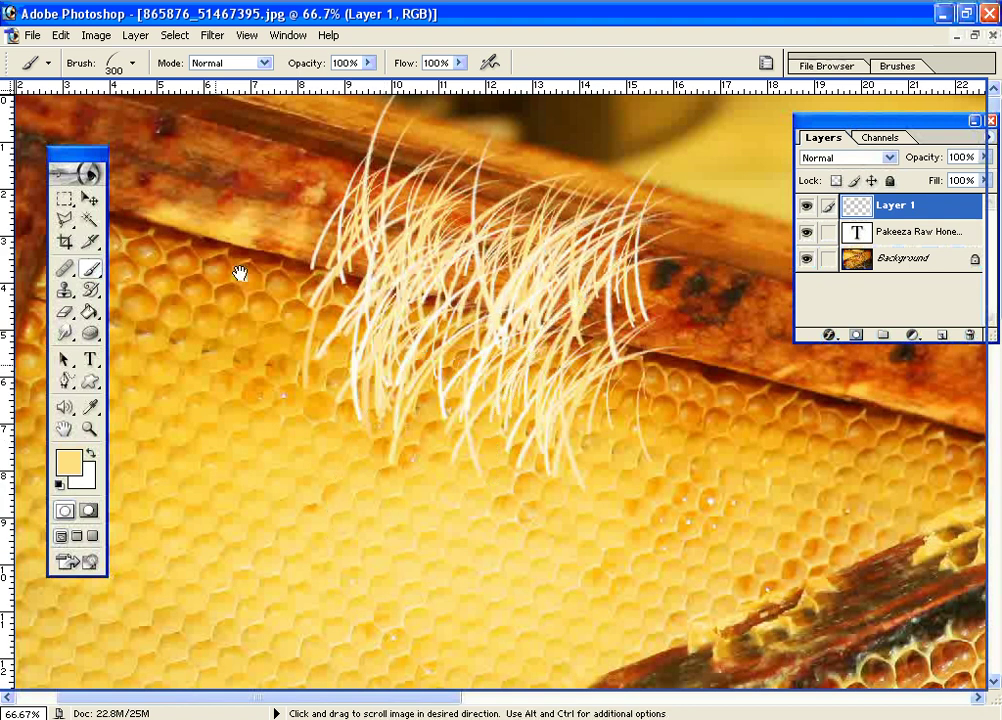
mouse_move(275, 347)
mouse_down()
mouse_move(253, 192)
mouse_move(483, 224)
mouse_up()
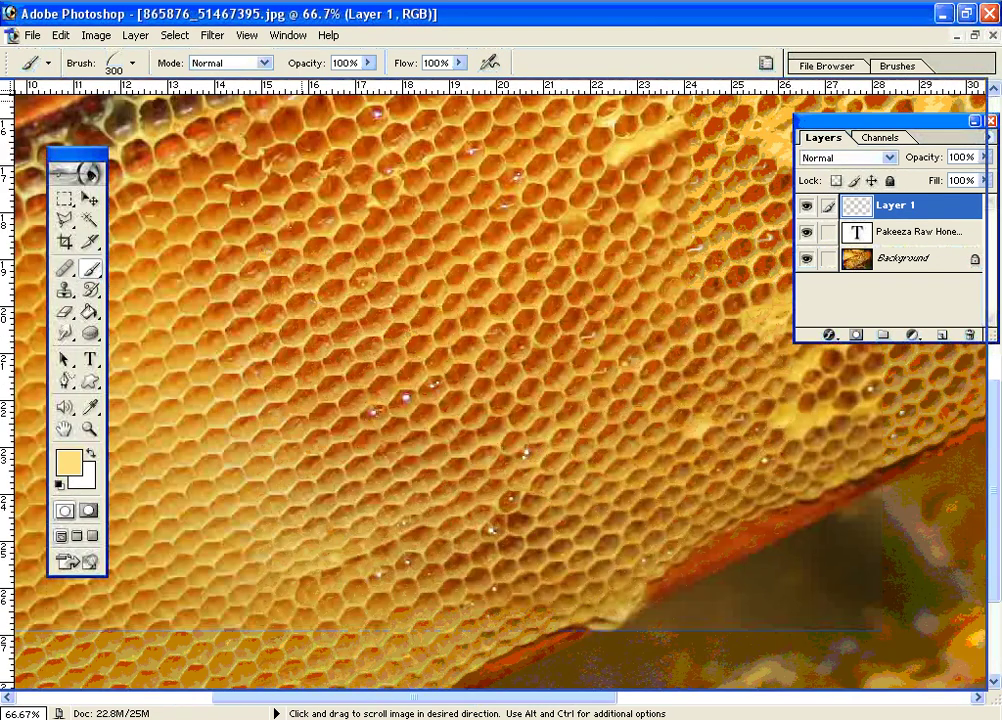
drag(745, 600, 336, 262)
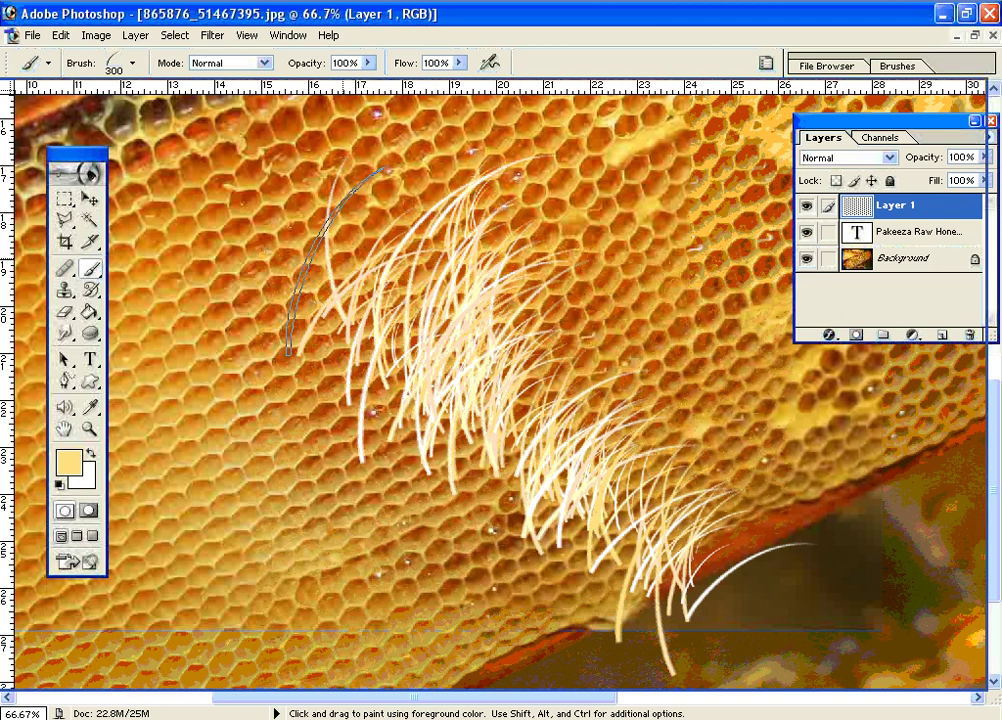
Undo the Brush strokes on both the lower and the upper honeycomb.
key(v)
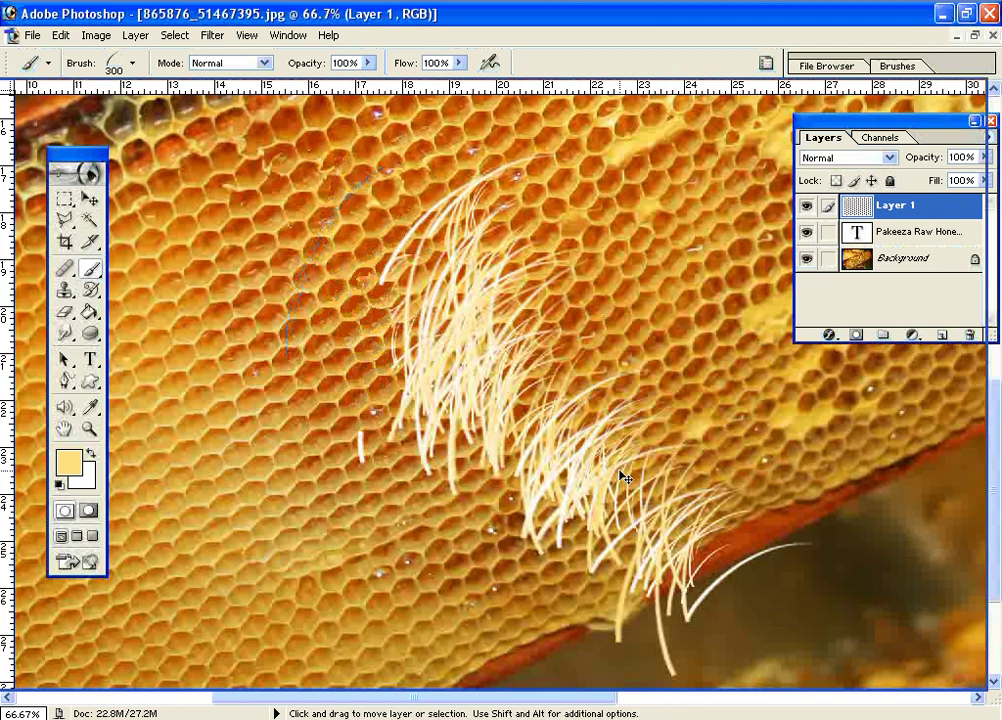
key(ctrl+z)
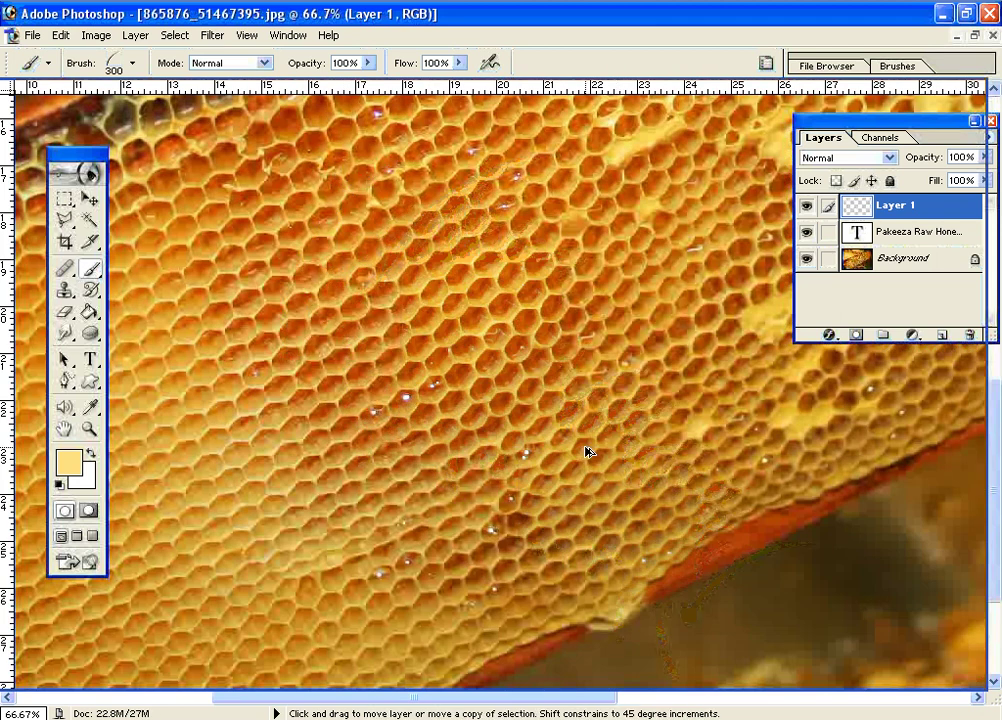
drag(353, 250, 449, 437)
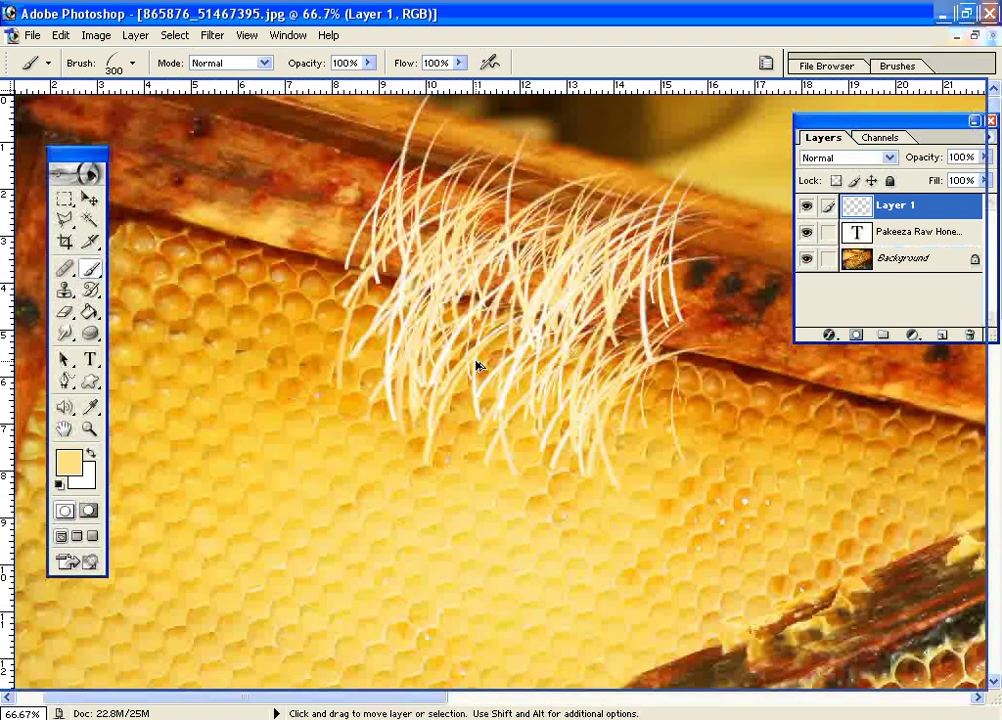
key(ctrl+alt+z)
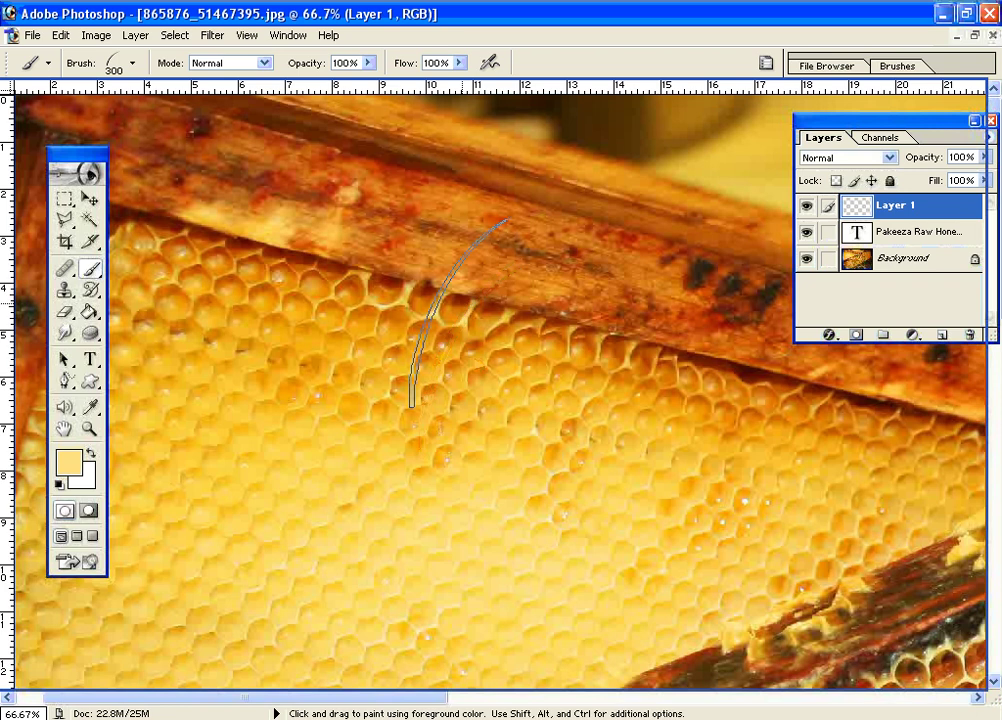
Pan along the upper honeycomb and wooden frame while keeping the Brush tool active.
key(space)
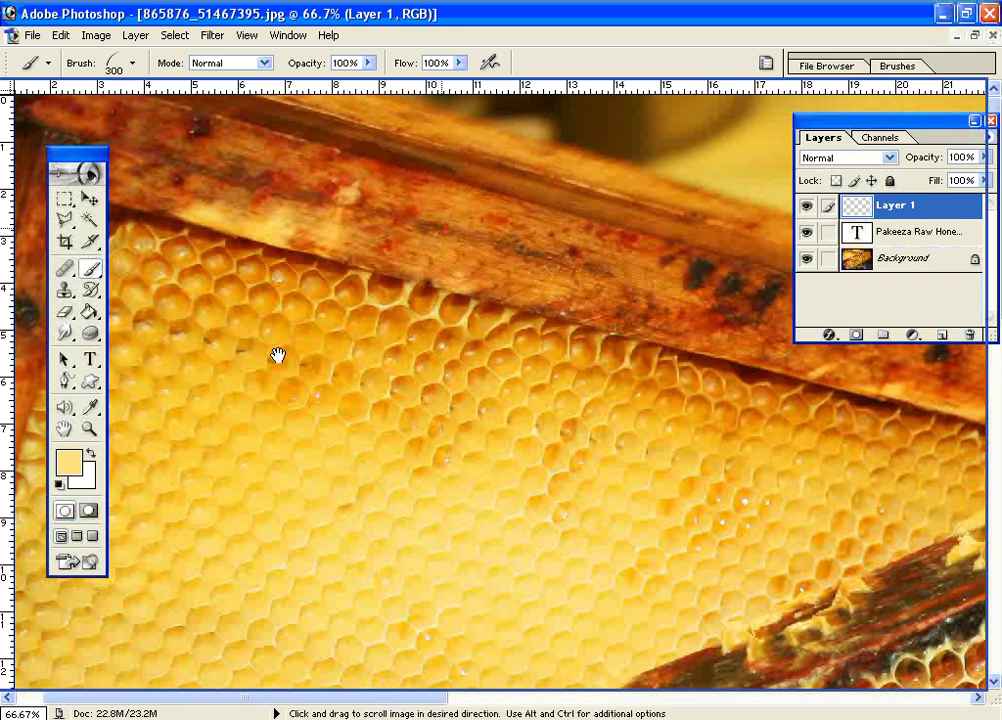
drag(322, 159, 161, 159)
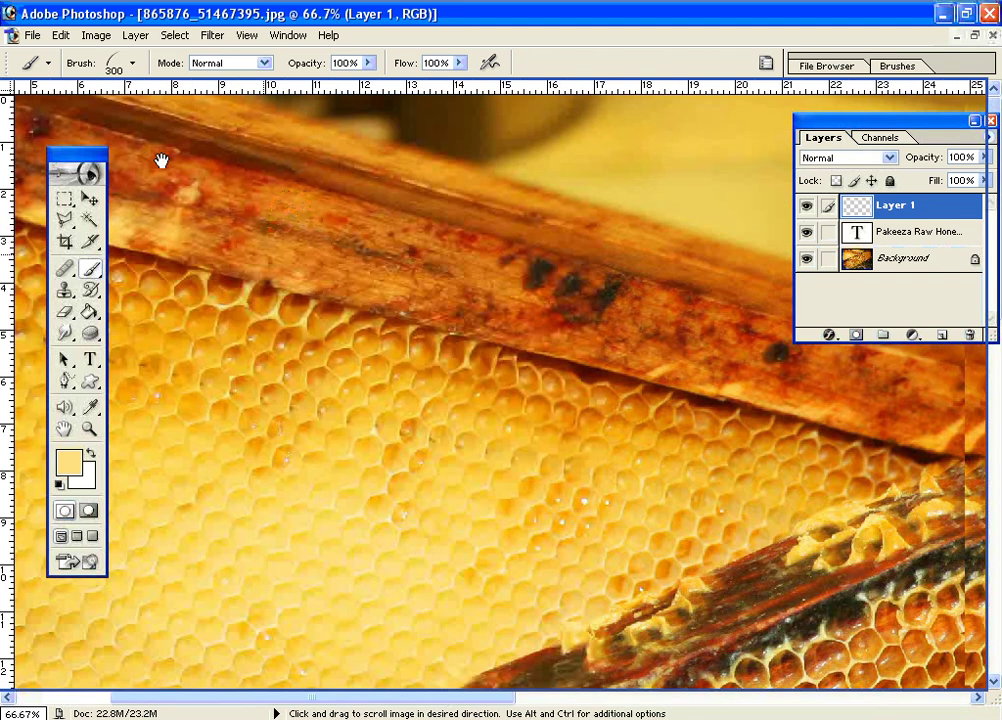
drag(746, 597, 182, 290)
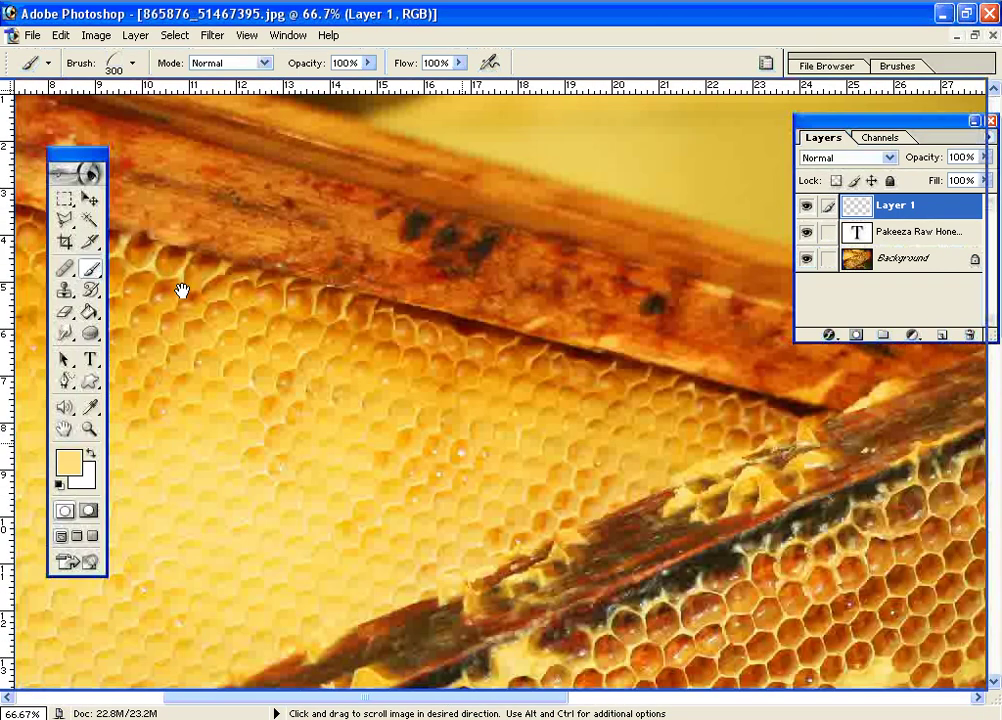
key(space)
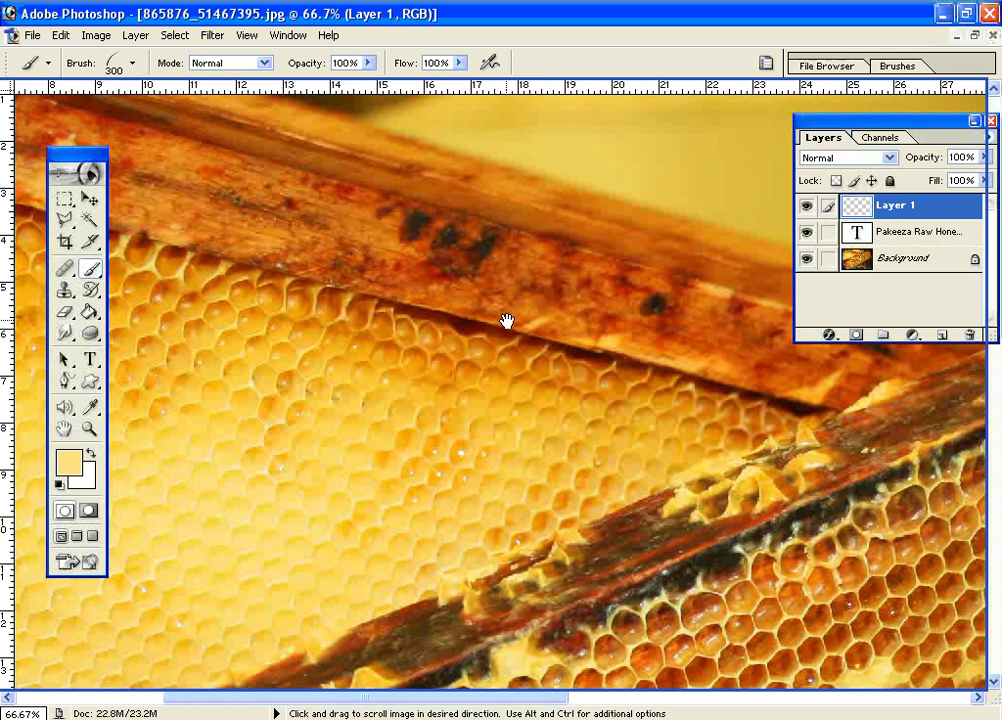
Zoom in to 100% on the upper wooden frame with the Brush tool active and pan down to the diagonal wooden bar.
key(alt)
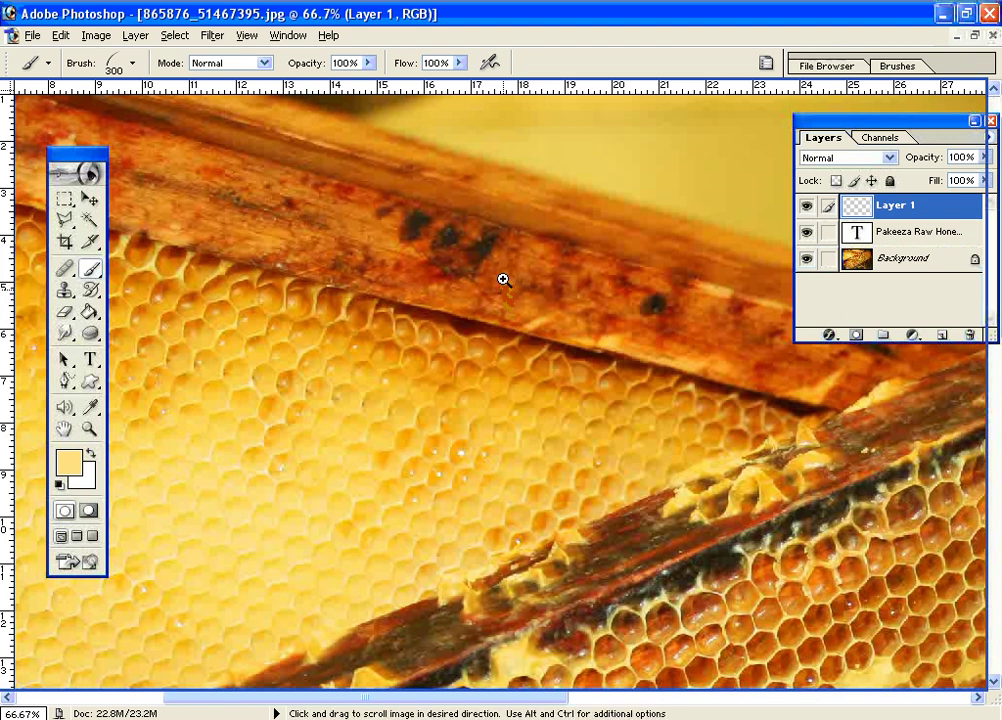
click(504, 280)
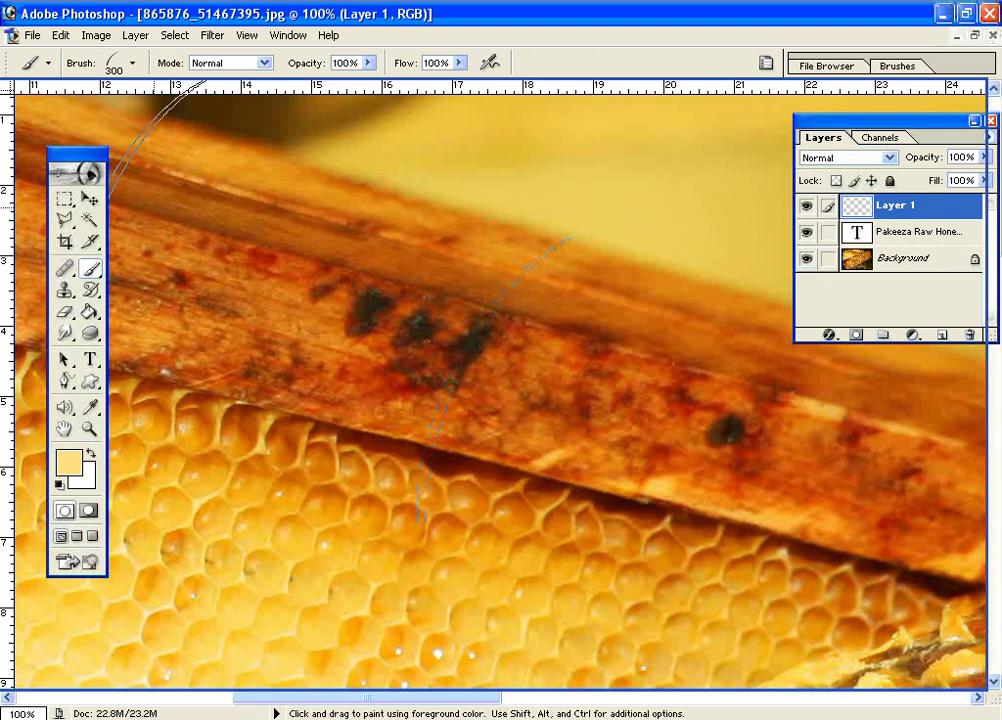
key(space)
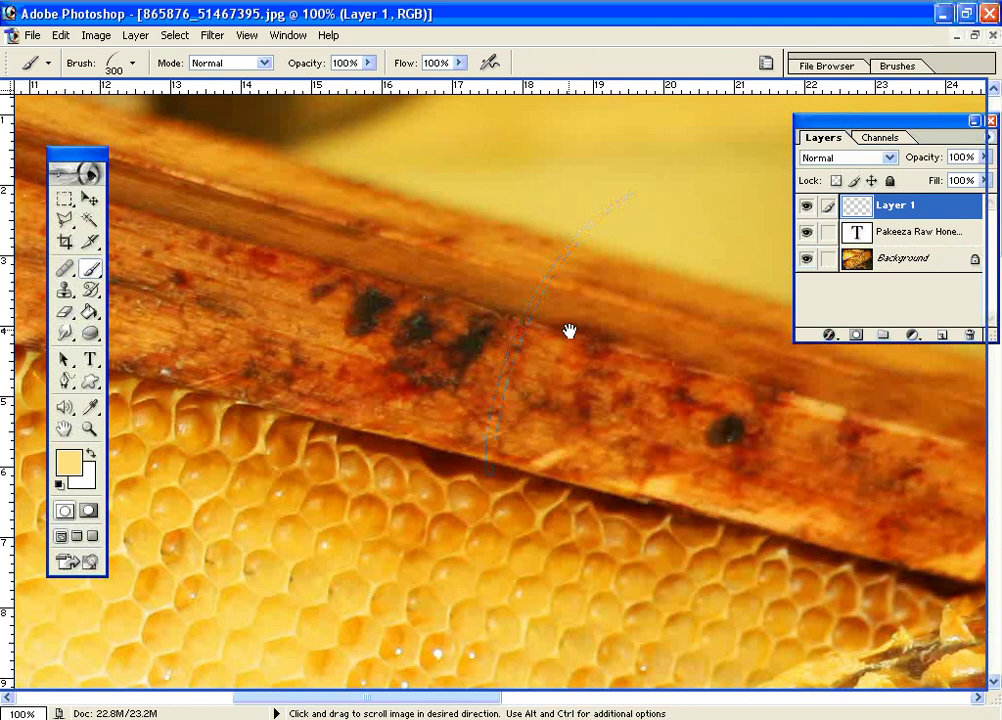
drag(494, 403, 535, 304)
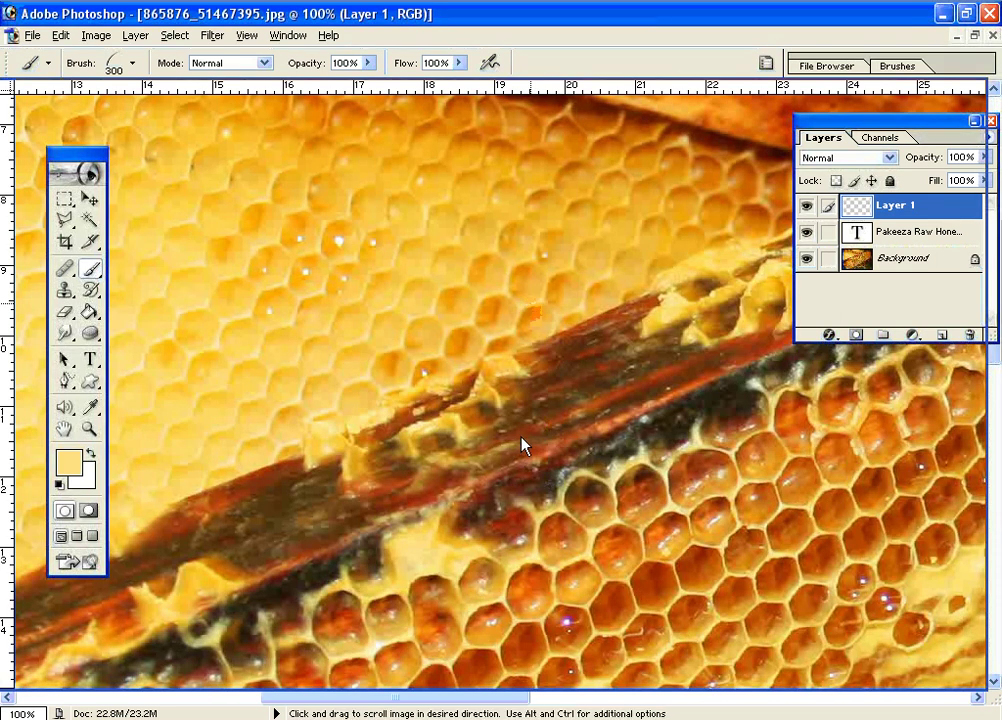
Paint long curved grass-like Brush strokes on Layer 1 across the diagonal wooden bar and undo them.
key(alt+space)
key(Escape)
key(b)
drag(500, 300, 510, 600)
drag(560, 320, 527, 535)
key(v)
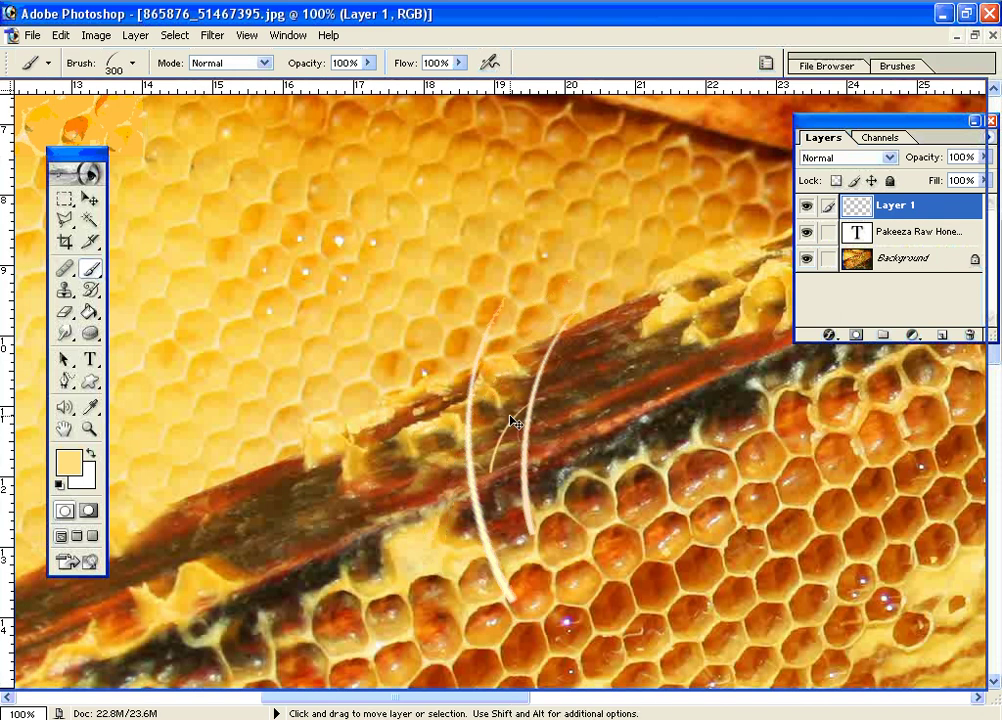
key(ctrl+z)
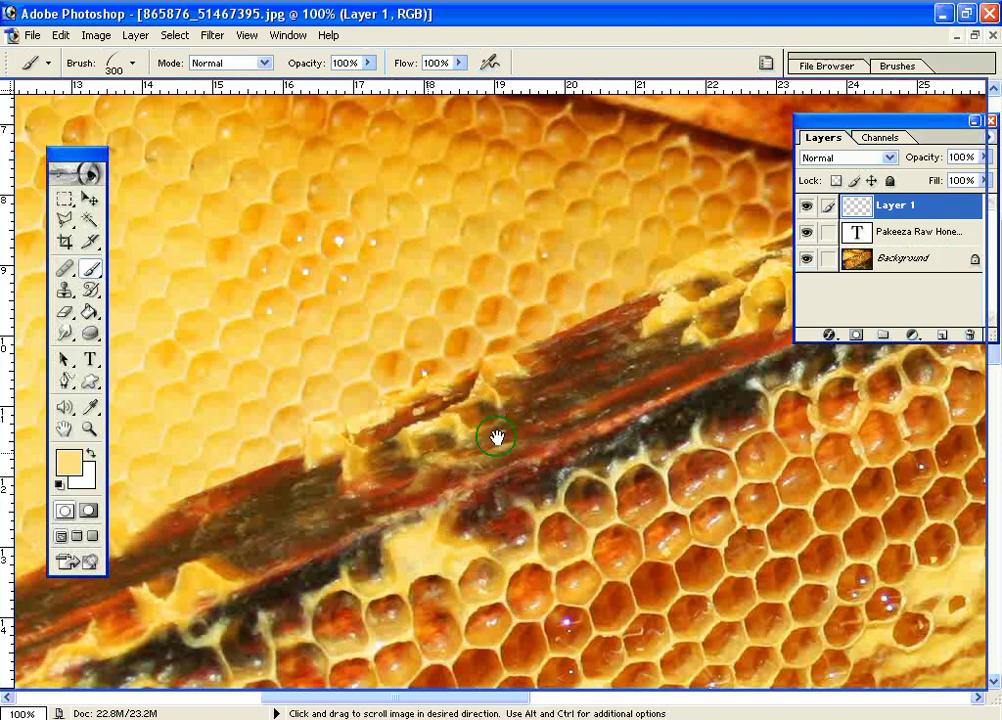
Pan back to the upper honeycomb and zoom out to 33.3% while keeping the Brush tool active.
drag(546, 486, 662, 466)
drag(373, 126, 561, 406)
key(ctrl+space)
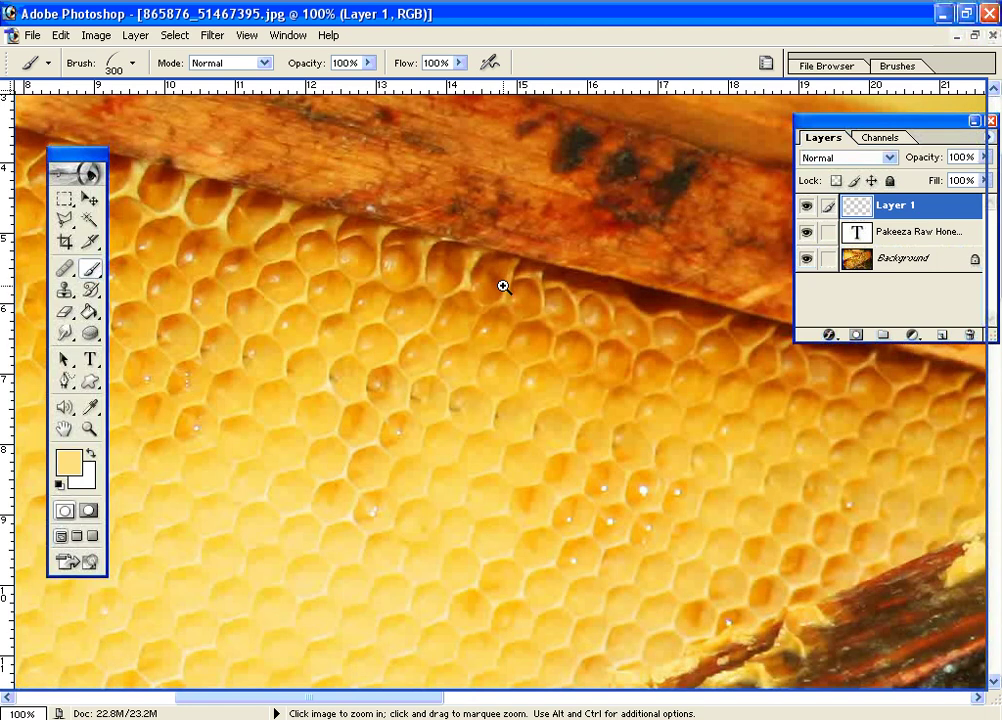
key(alt)
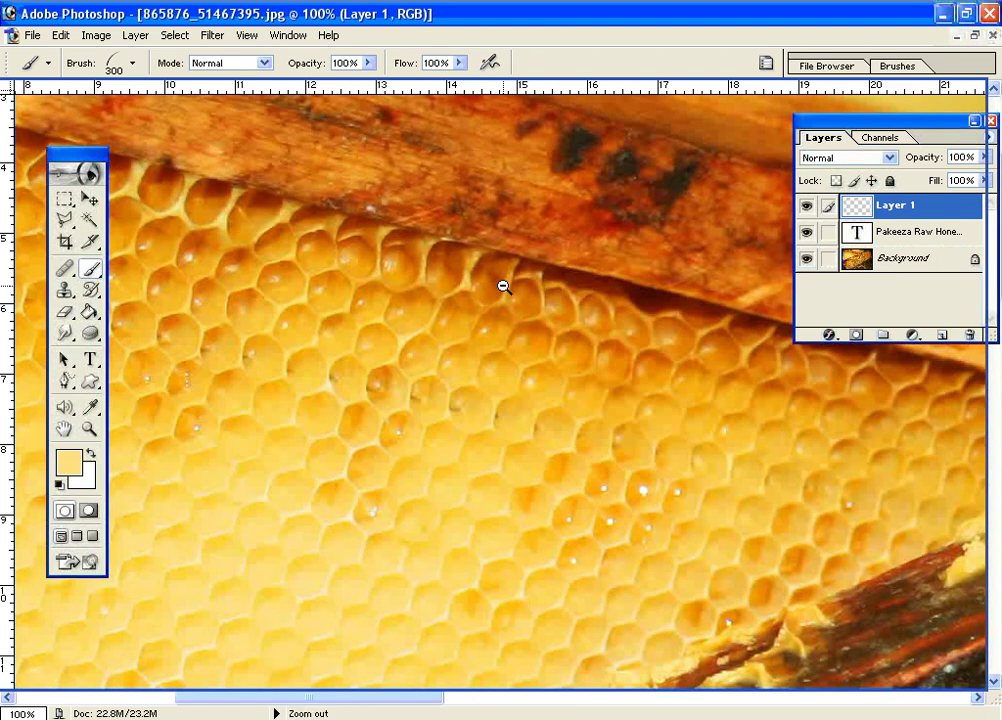
alt+click(503, 285)
alt+click(606, 470)
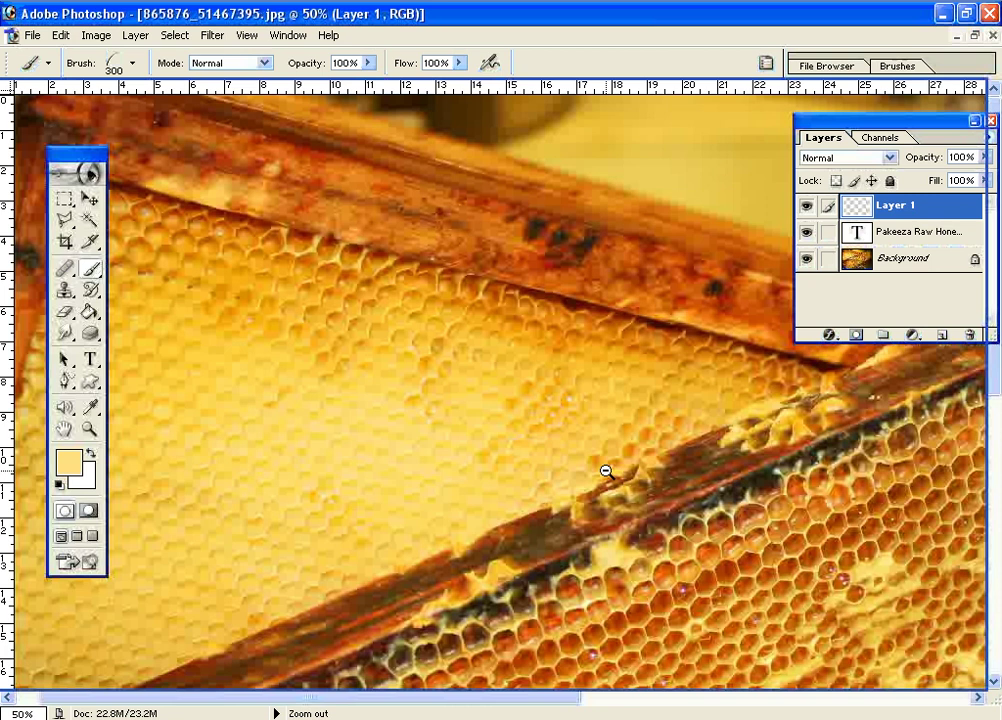
alt+click(606, 470)
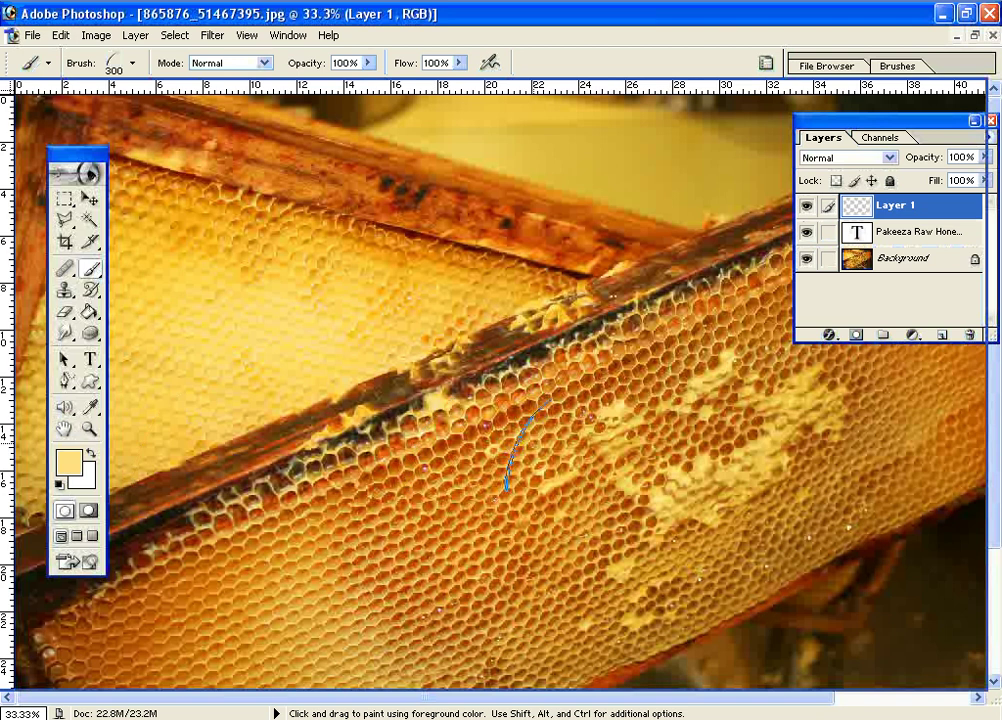
Switch from the Brush tool to the Hand tool.
click(64, 430)
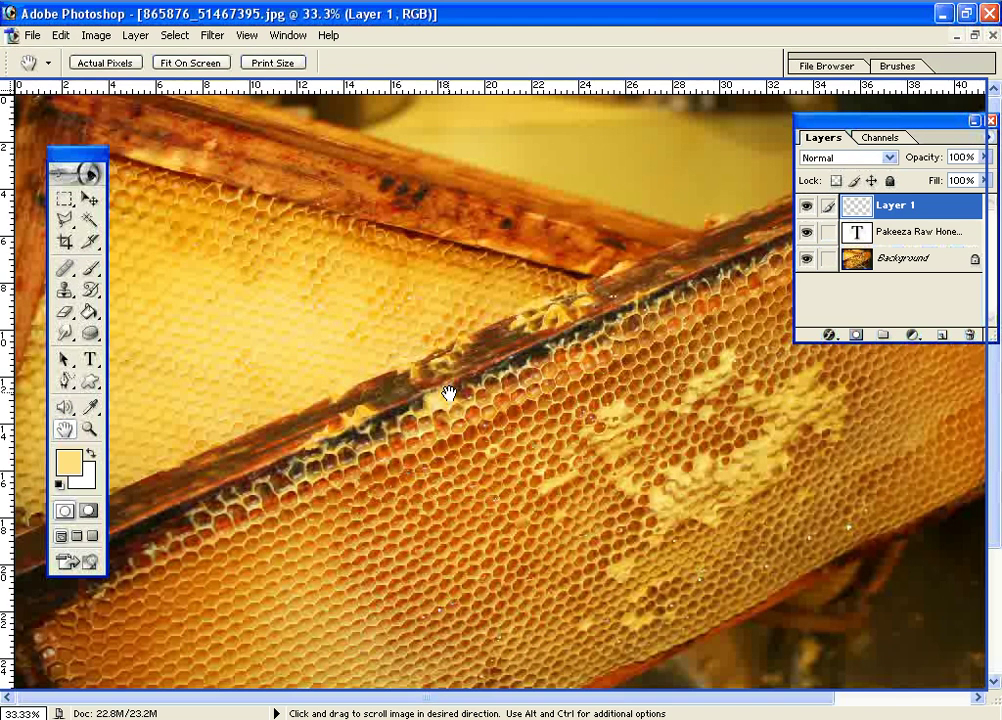
key(alt)
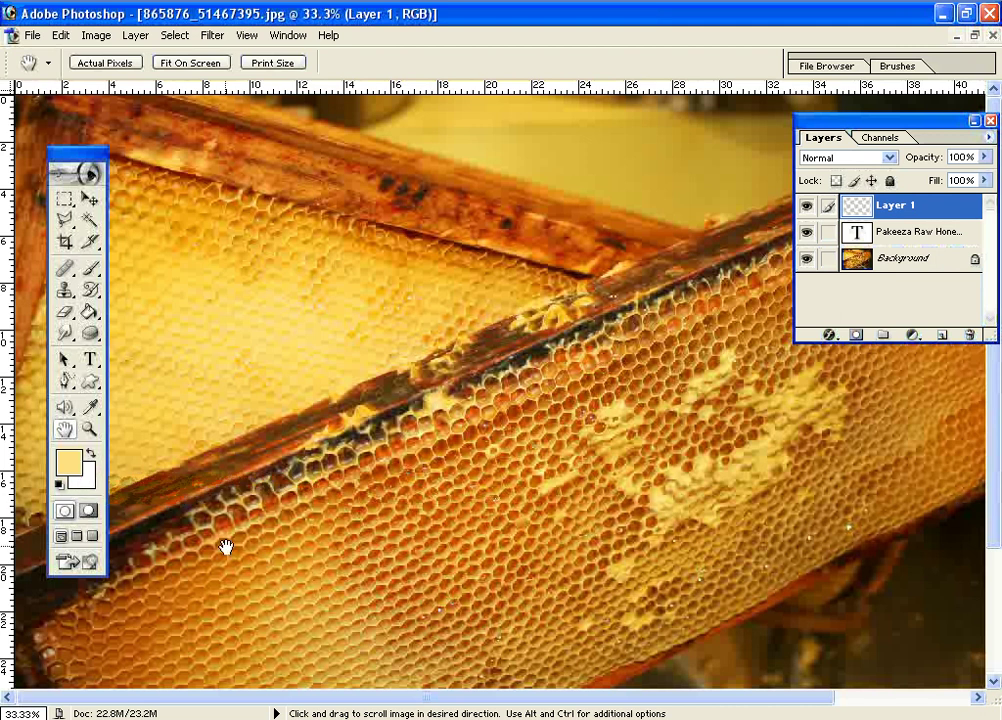
key(alt+Delete)
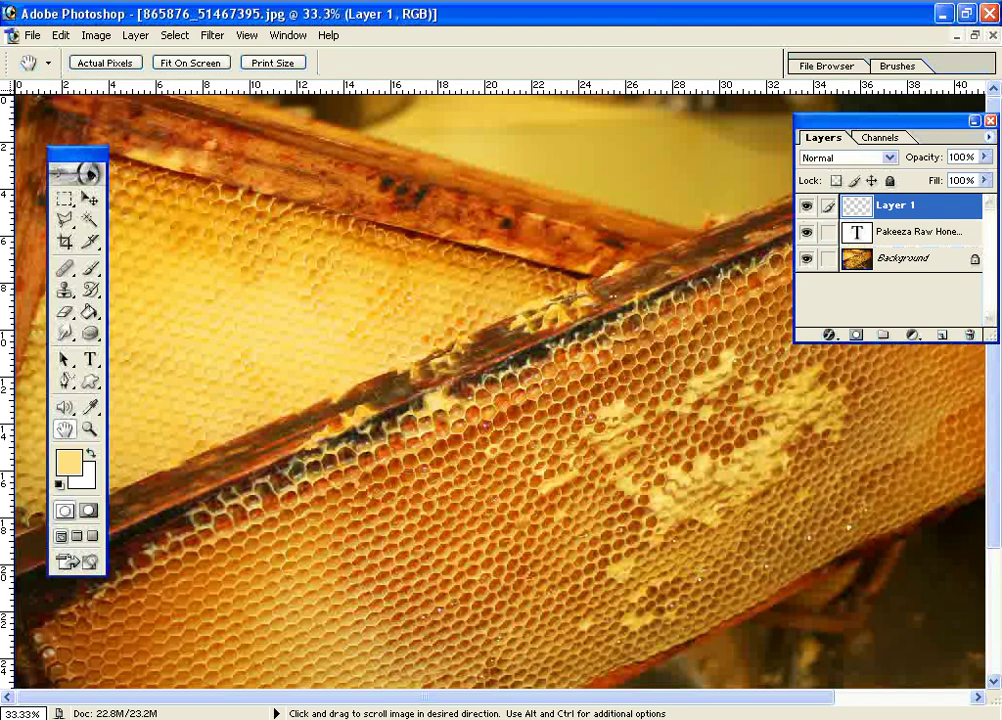